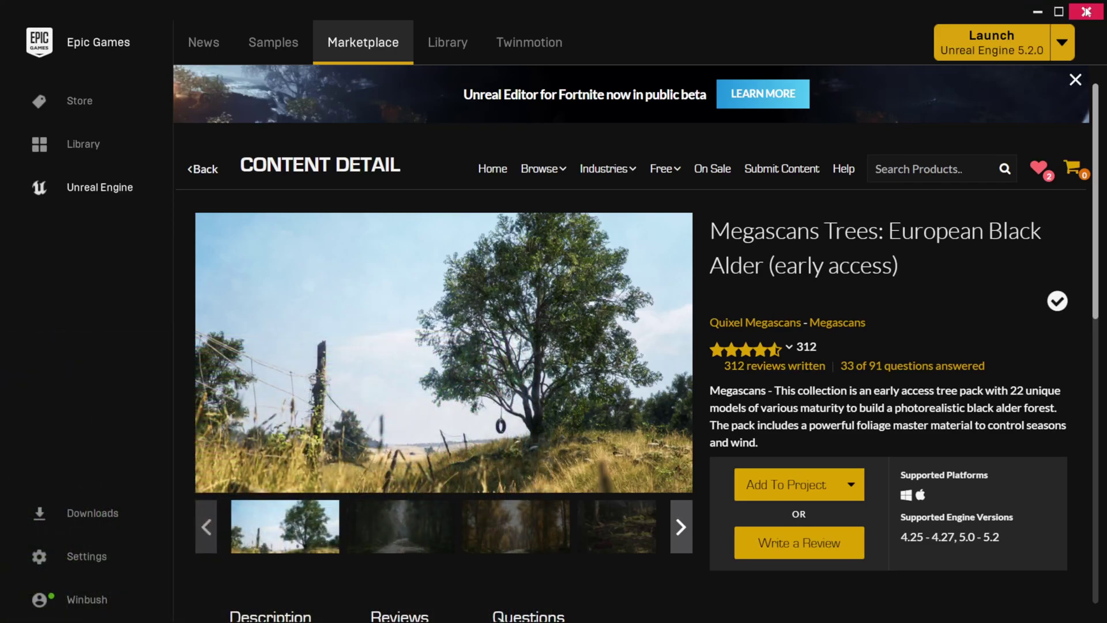
Close the Epic Games Launcher window and widen the level viewport beside the Outliner in Unreal Editor
left_click(1087, 12)
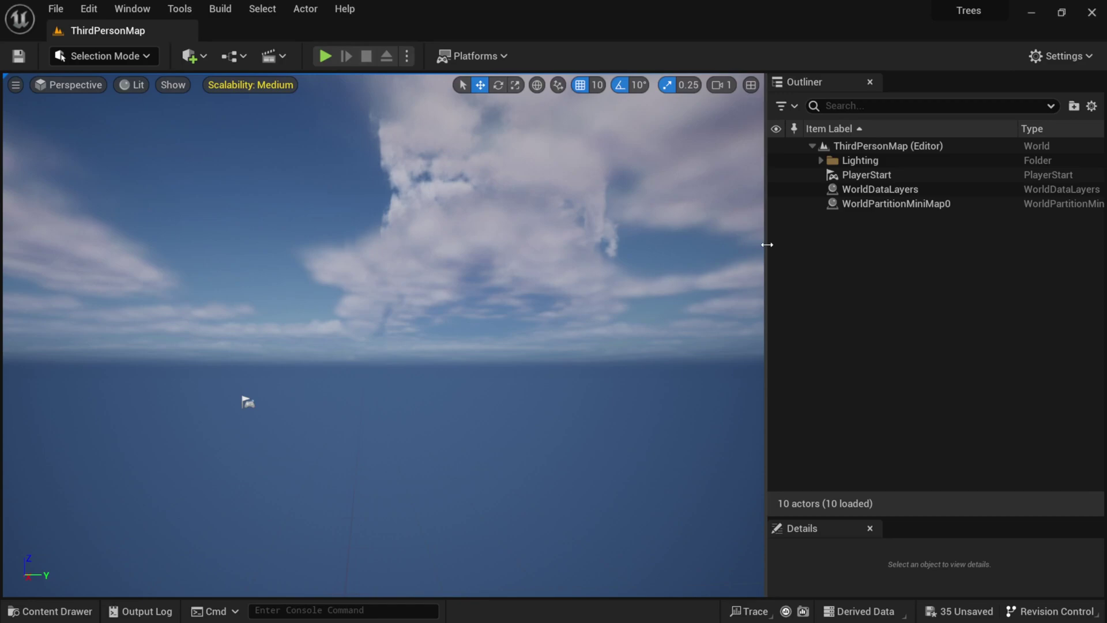
left_click_drag(768, 245, 810, 250)
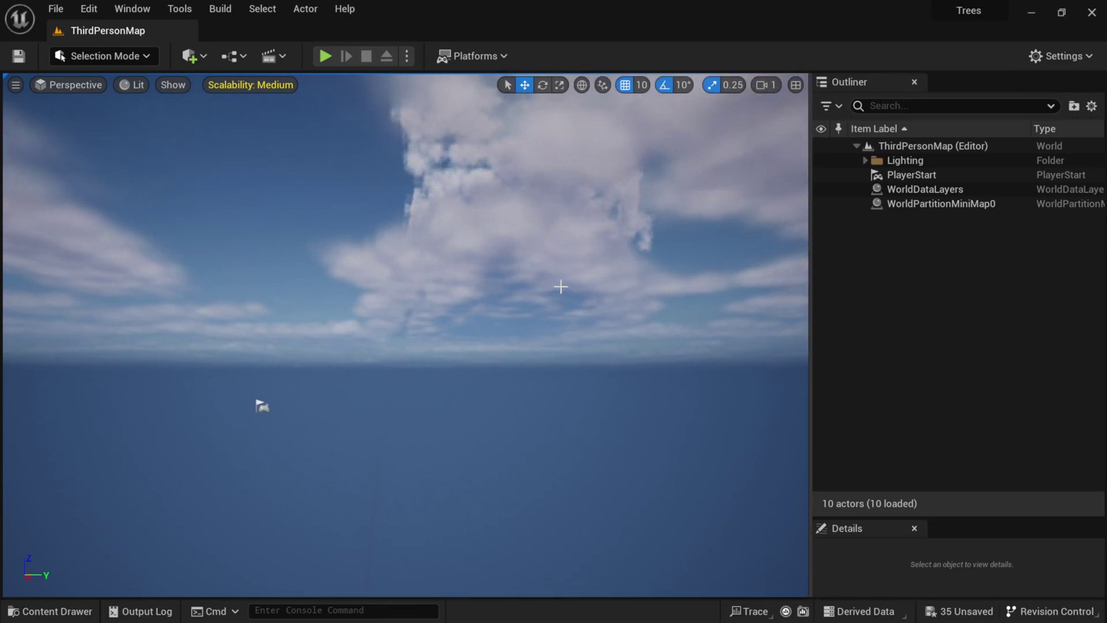
In Landscape mode, set up a new landscape from the 4,096×4,096 heightmap file with 15 × 15 components
left_click(136, 58)
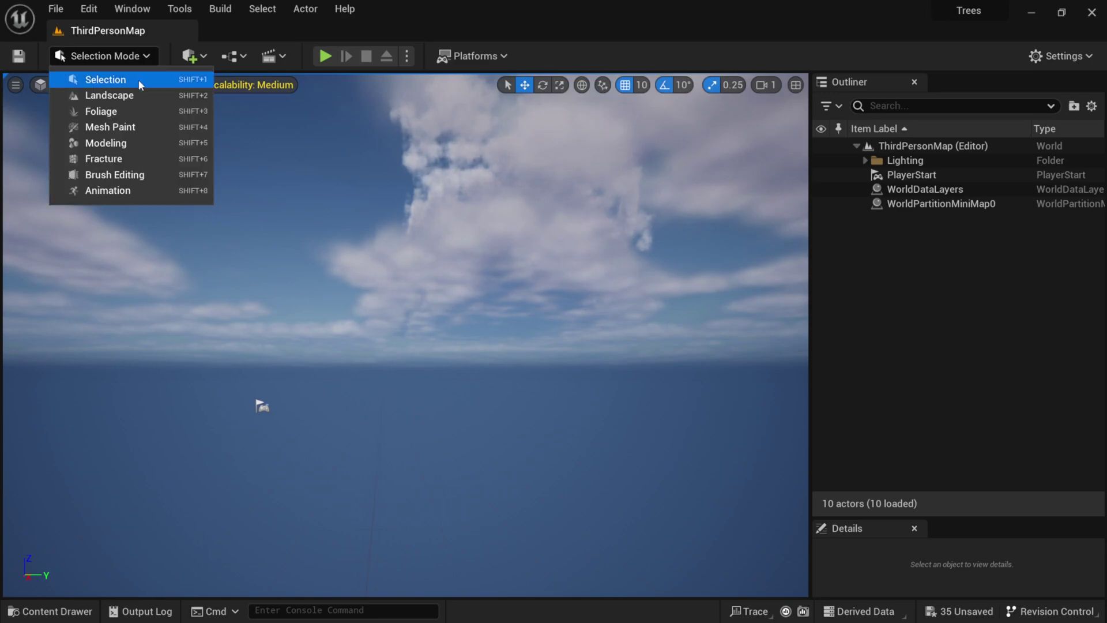
left_click(136, 95)
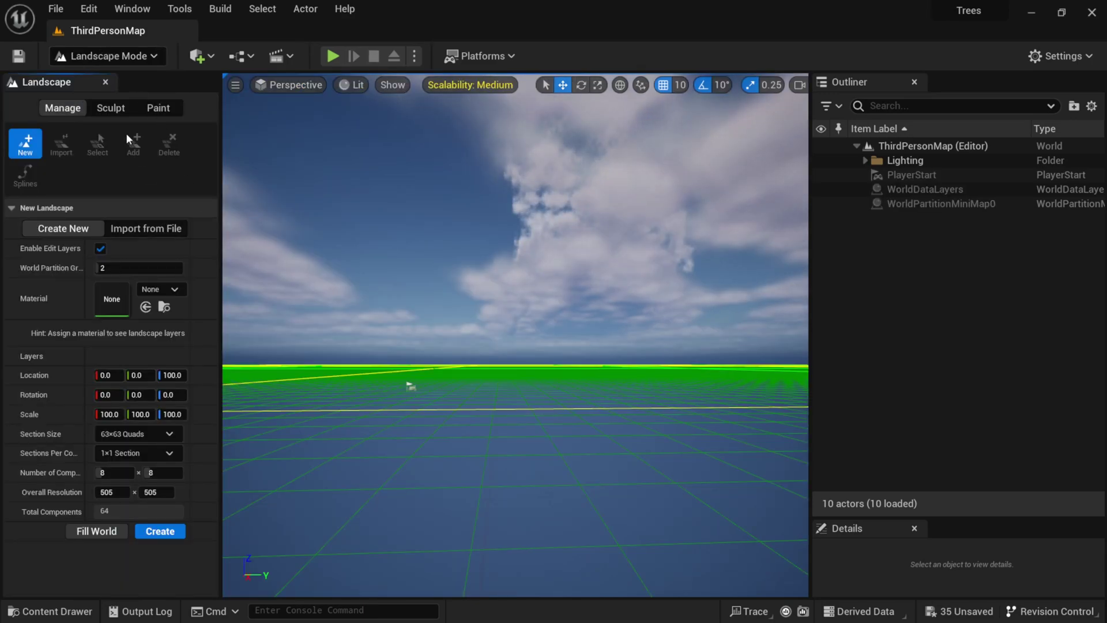
left_click(151, 227)
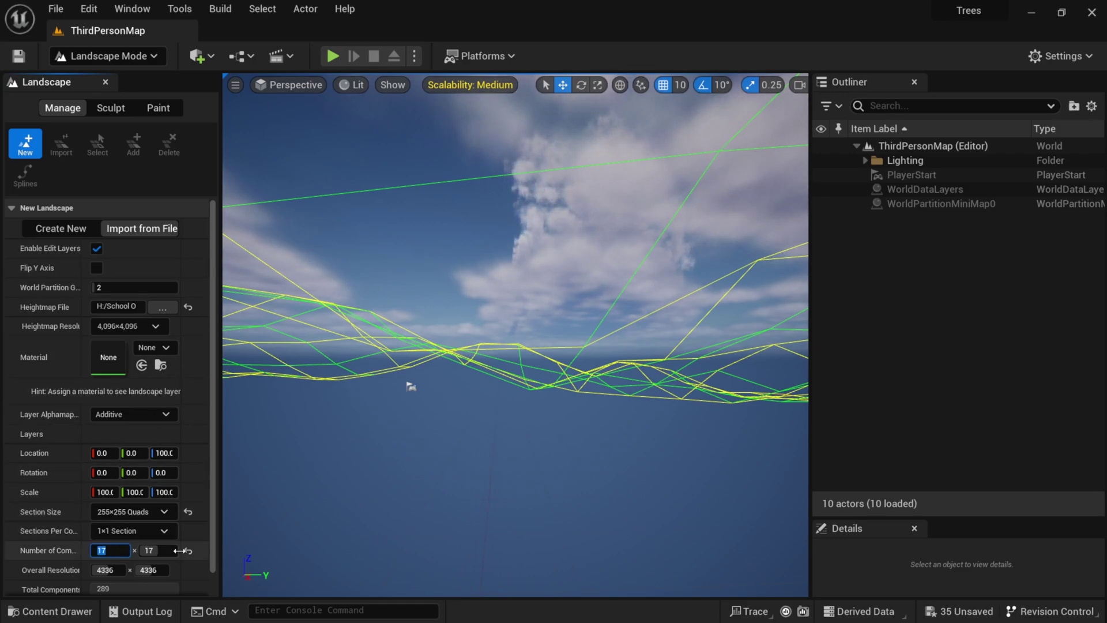
type("15")
key("Tab")
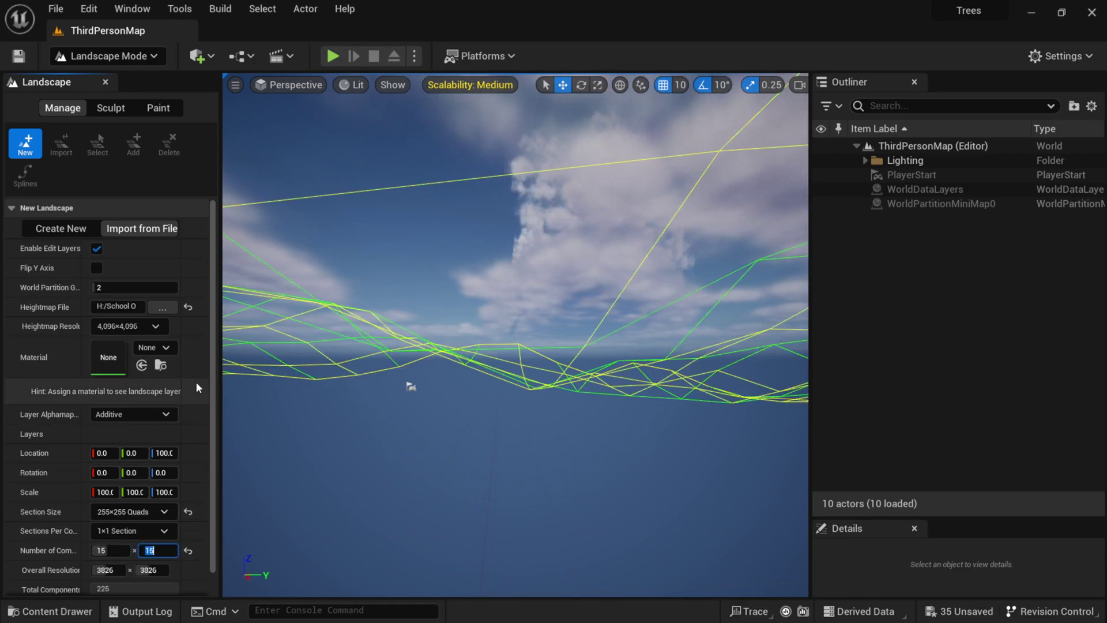
left_click(211, 367)
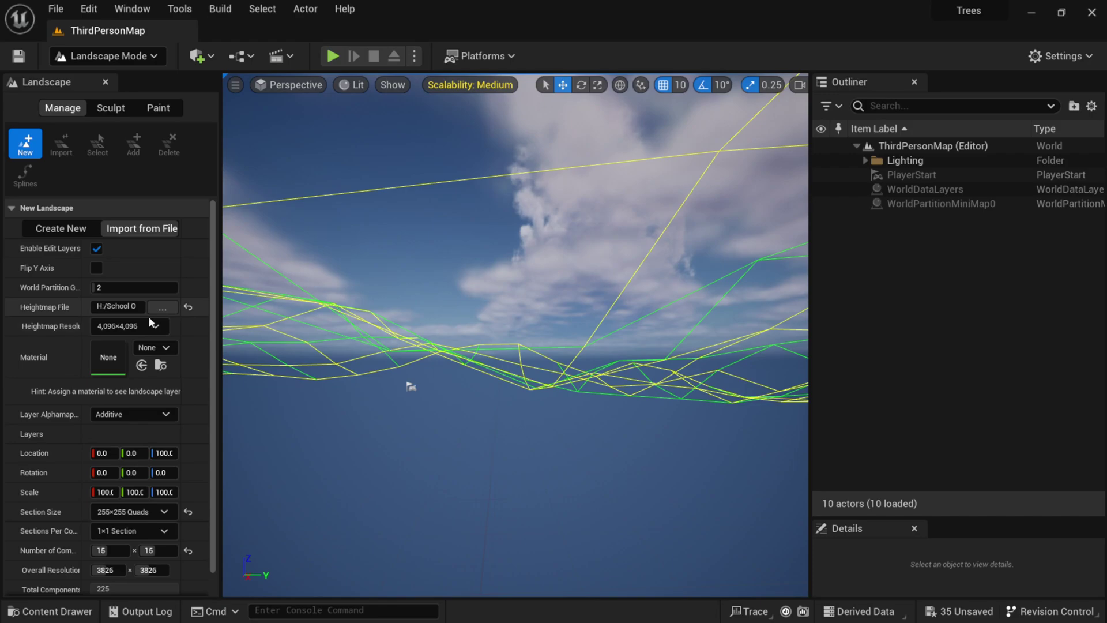
Assign the Megascans Uncut_Grass_pjwon0 surface's material instance to the new landscape and generate the landscape
left_click(49, 611)
double_click(222, 476)
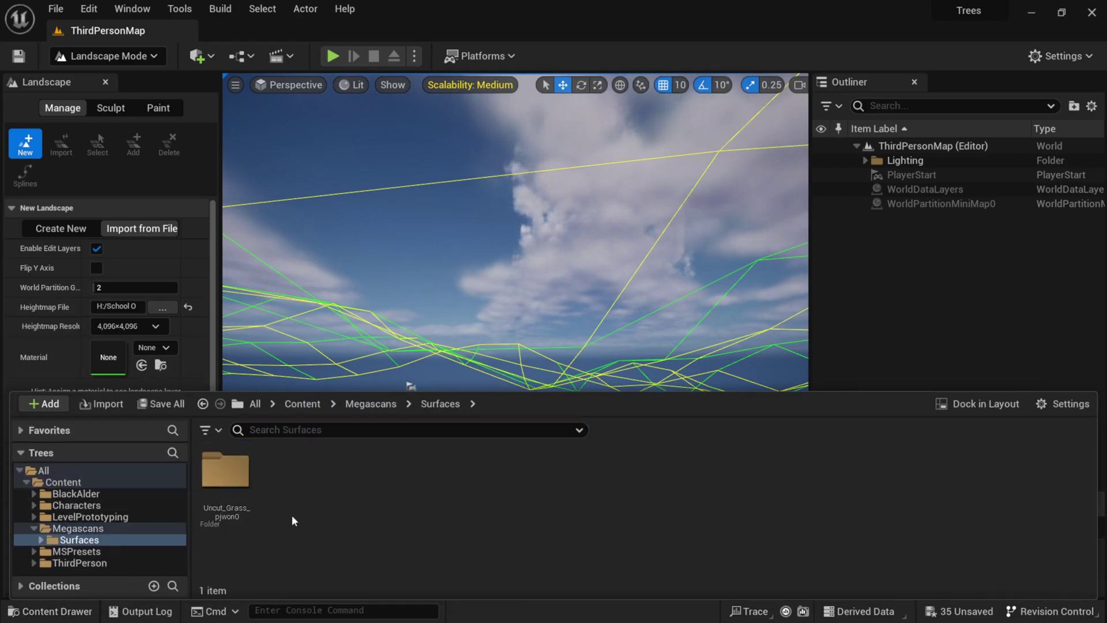
double_click(224, 470)
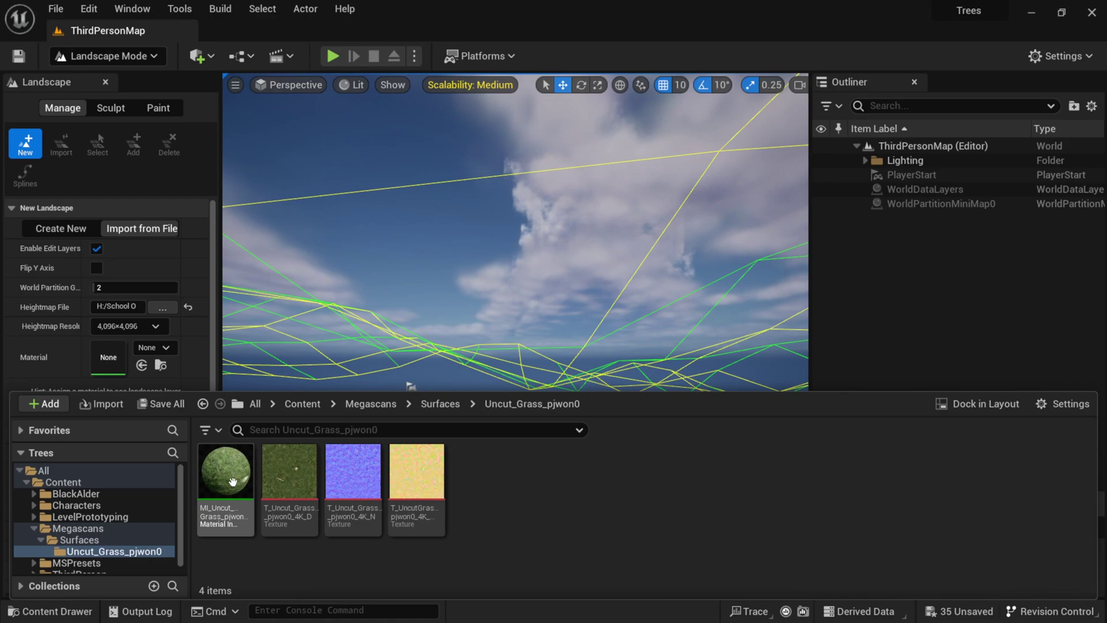
left_click_drag(225, 471, 100, 357)
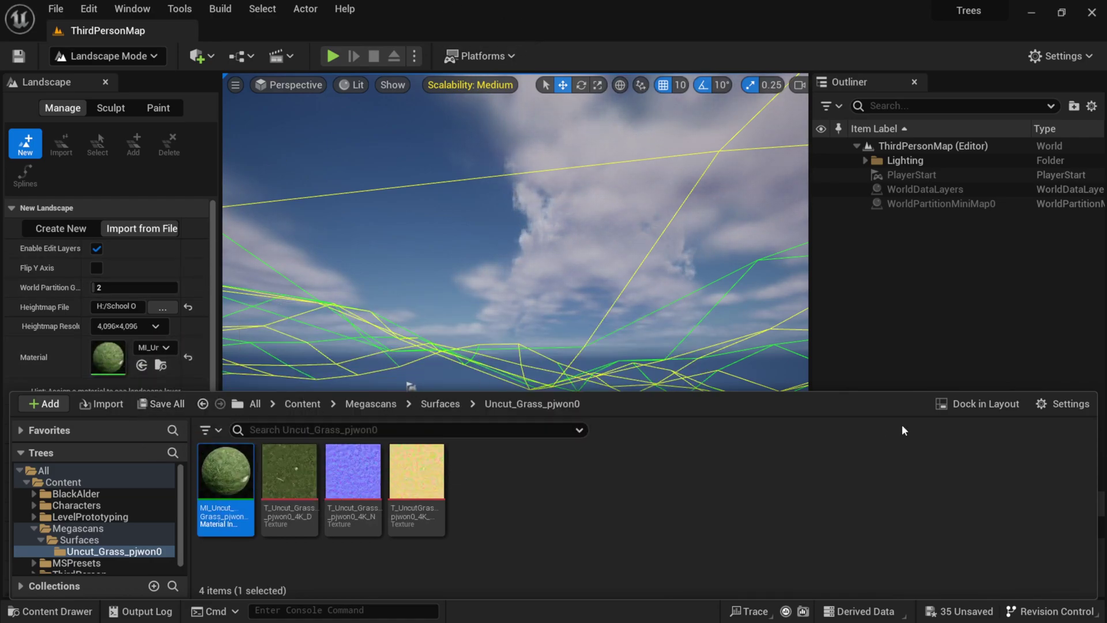
left_click(52, 611)
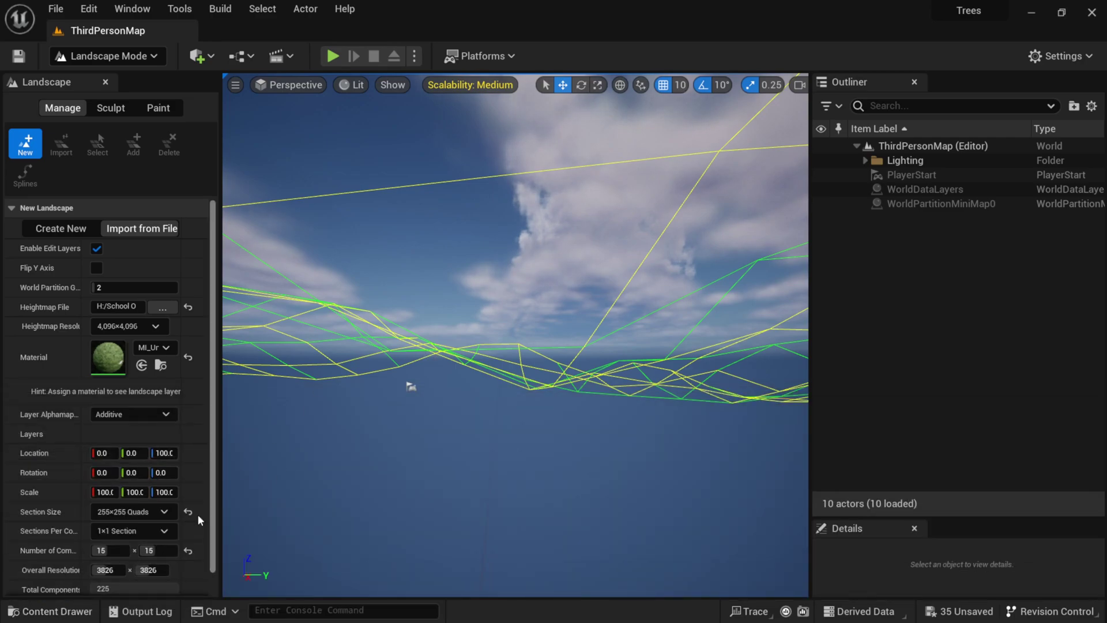
scroll(166, 544, "down", 1)
left_click(154, 586)
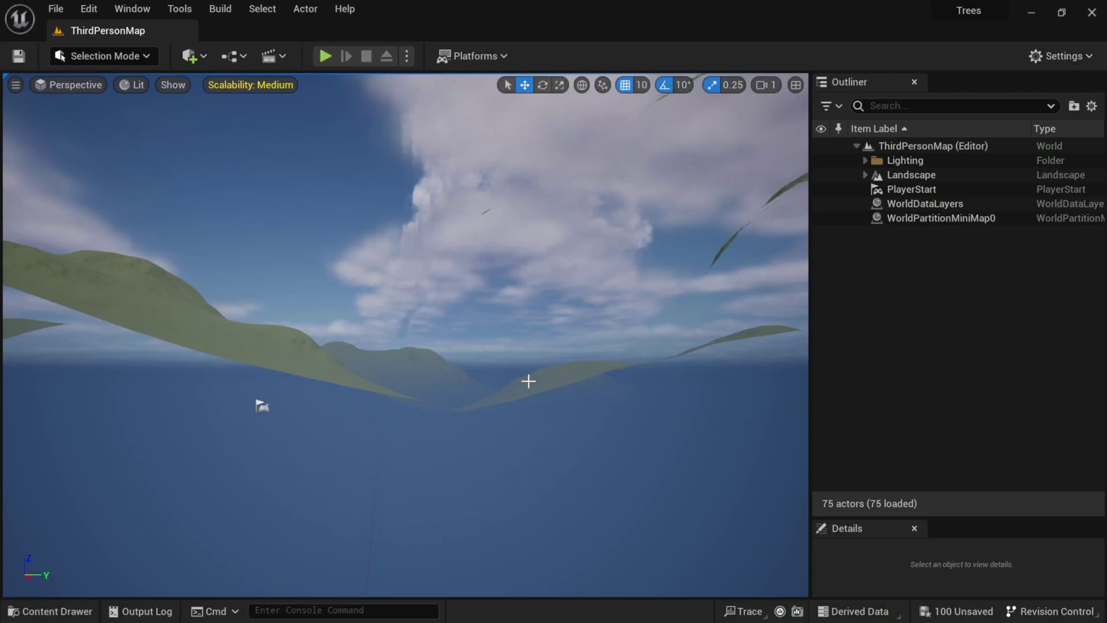
Place a sphere shape floating just above the grassy slope of the landscape
key("e")
right_click_drag(404, 335, 429, 412)
scroll(403, 335, "up", 5)
key("e")
scroll(404, 335, "up", 8)
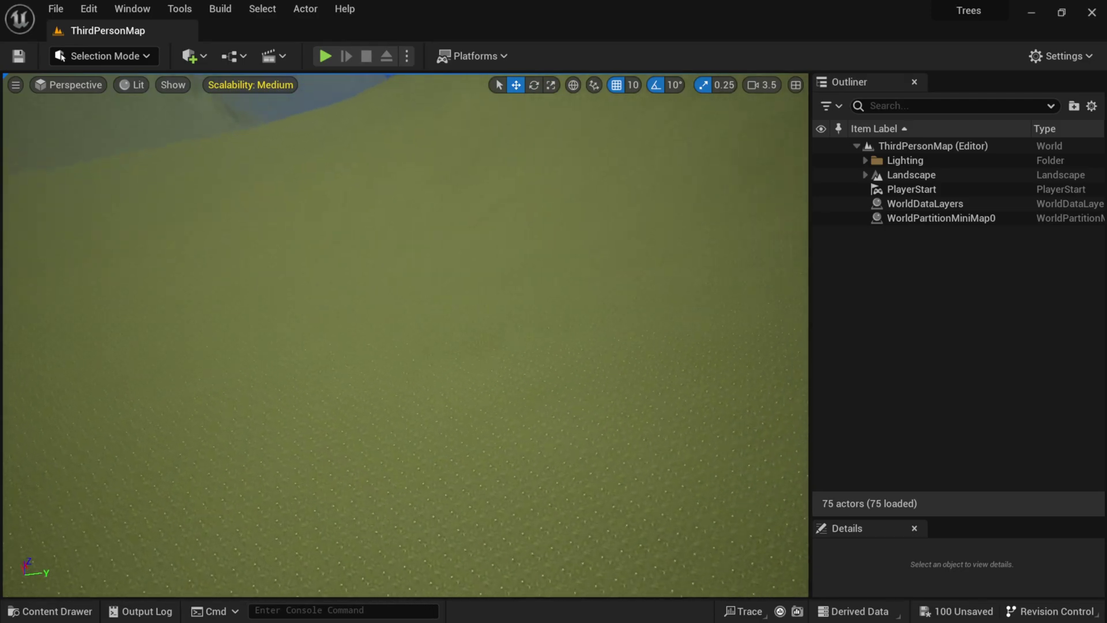
key("w")
right_click_drag(556, 409, 545, 353)
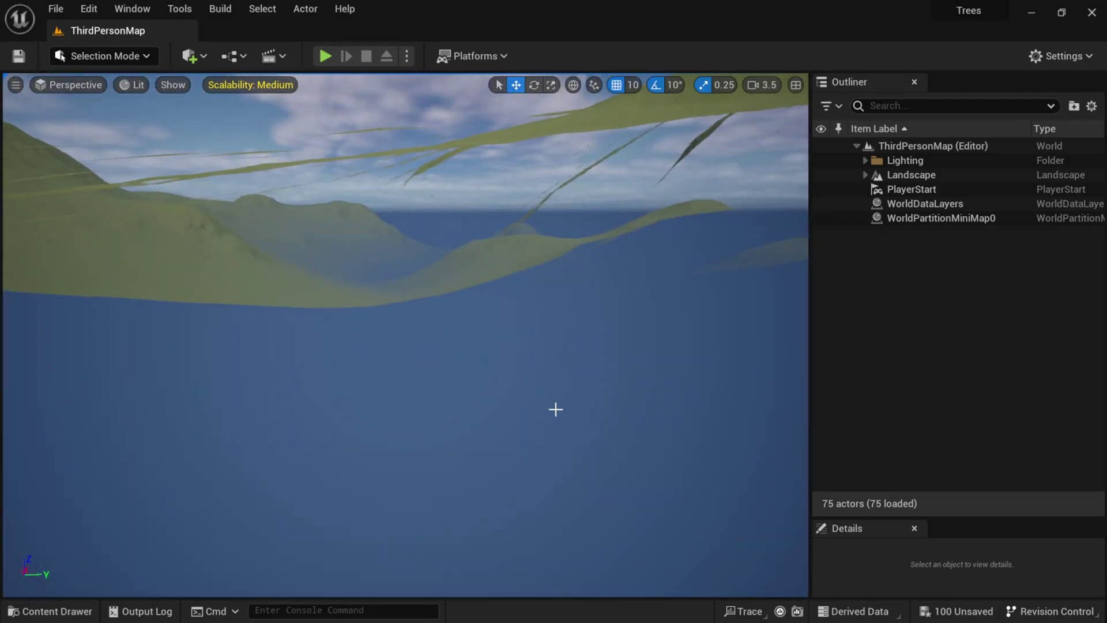
key("e")
right_click_drag(267, 181, 267, 181)
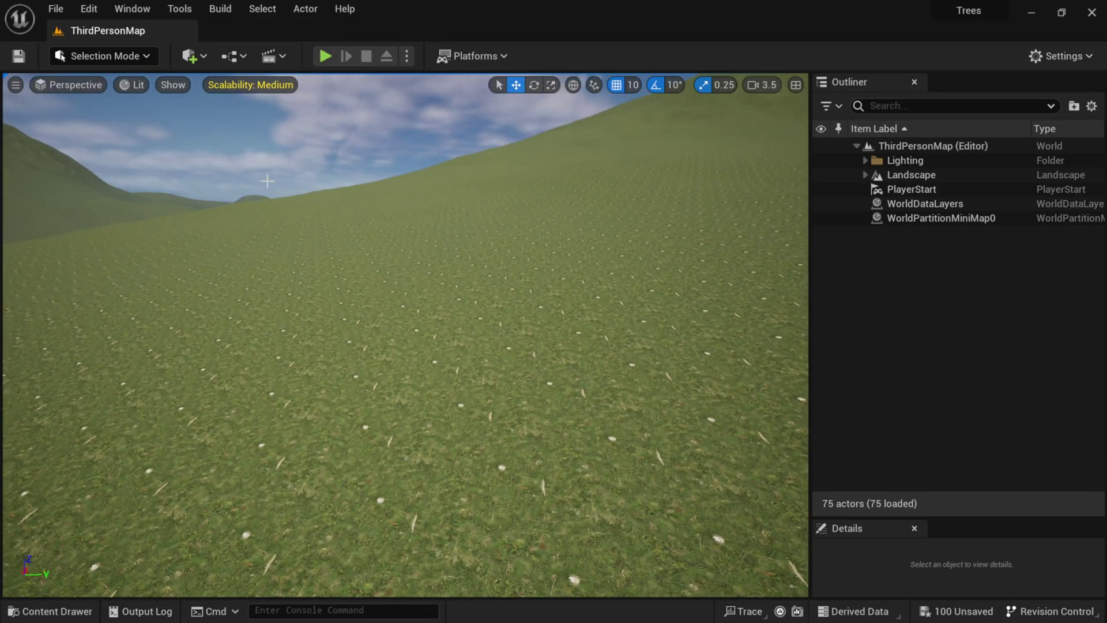
left_click(198, 56)
mouse_move(242, 256)
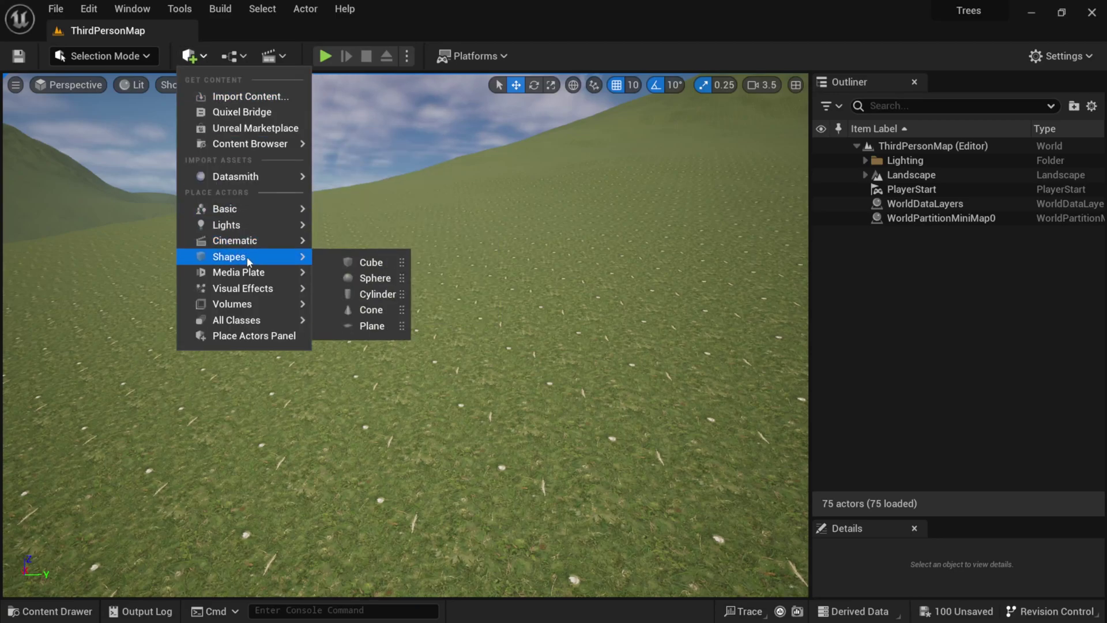
left_click(374, 277)
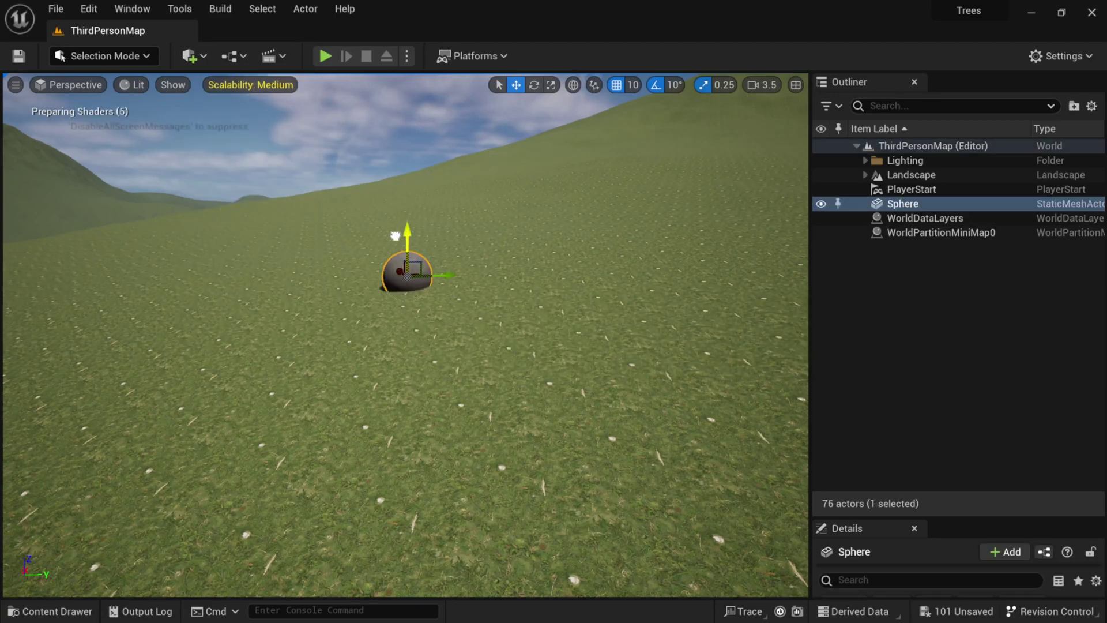
left_click_drag(394, 240, 407, 260)
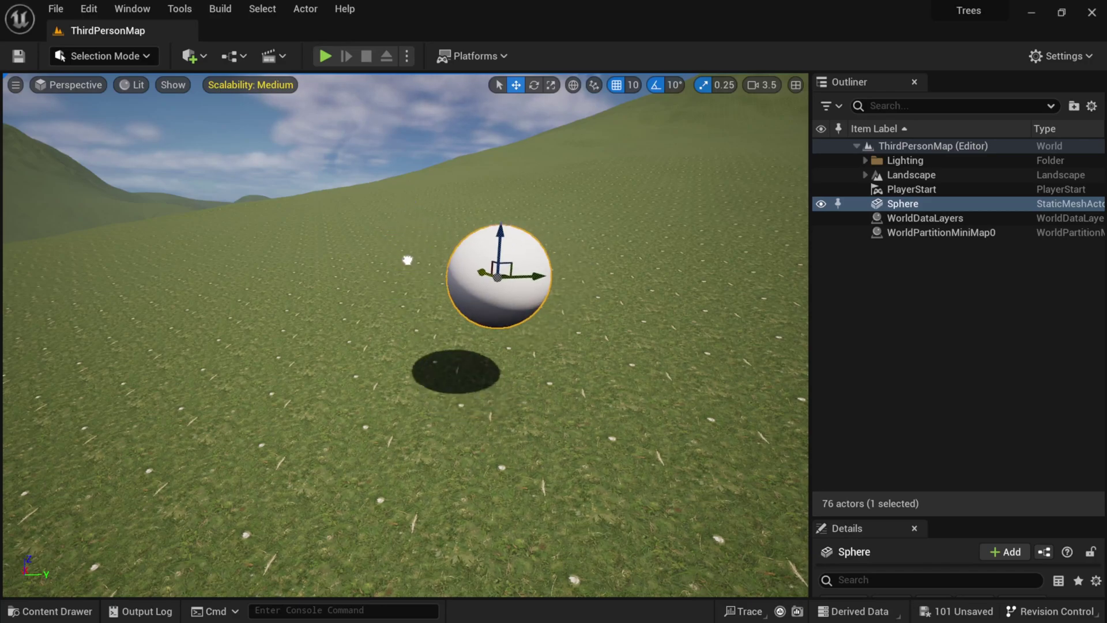
Parent PlayerStart to the sphere and reset its relative location to 0, 0, 0
left_click(917, 193)
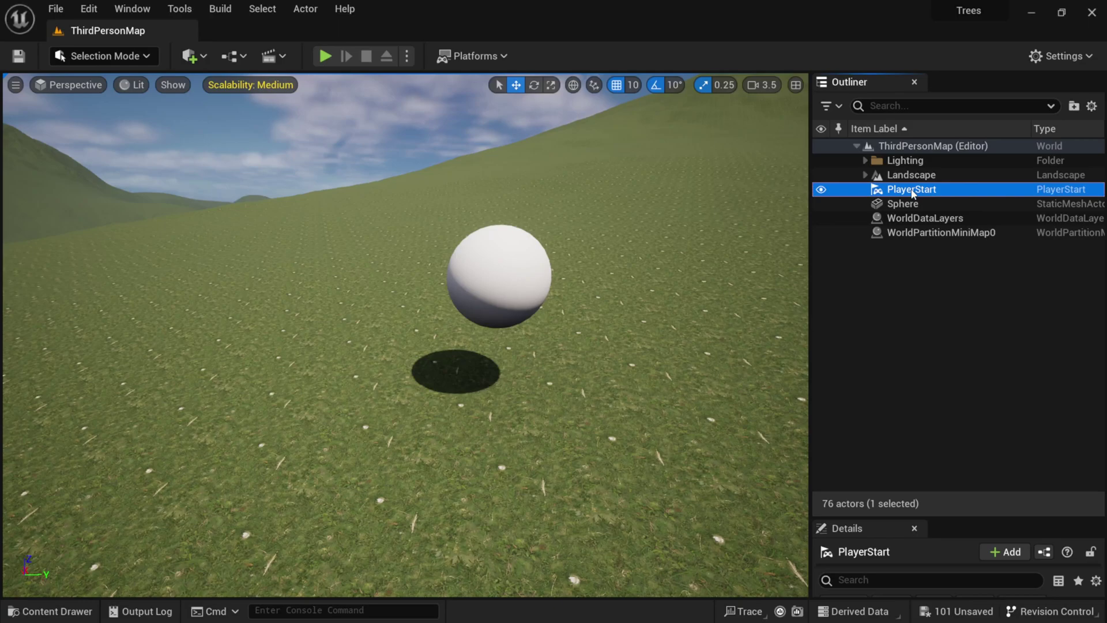
left_click_drag(913, 204, 910, 204)
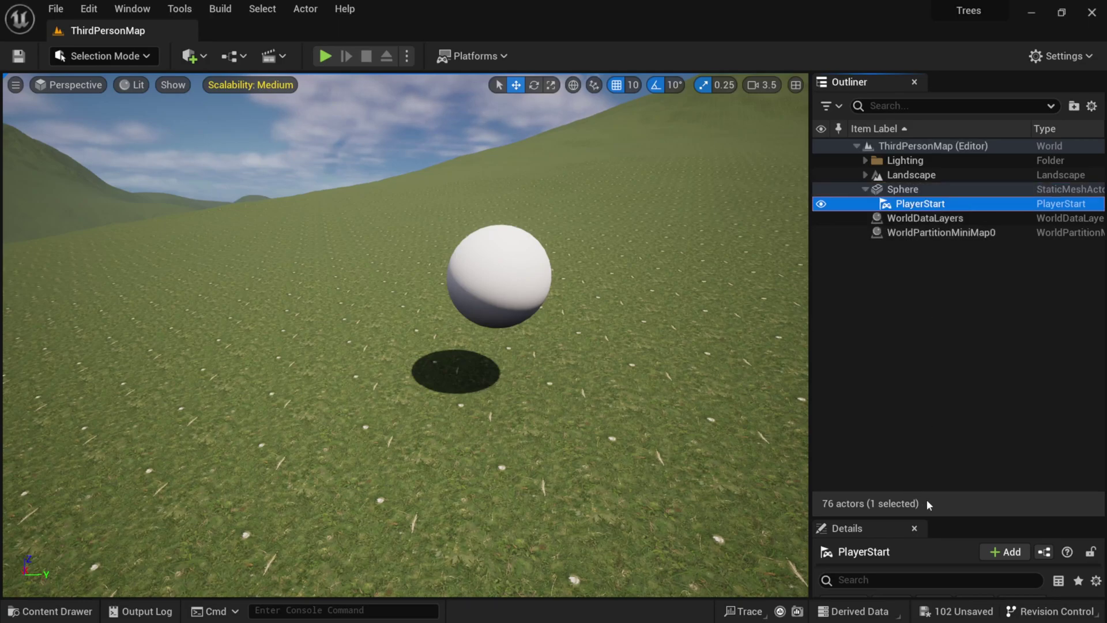
left_click_drag(941, 519, 951, 273)
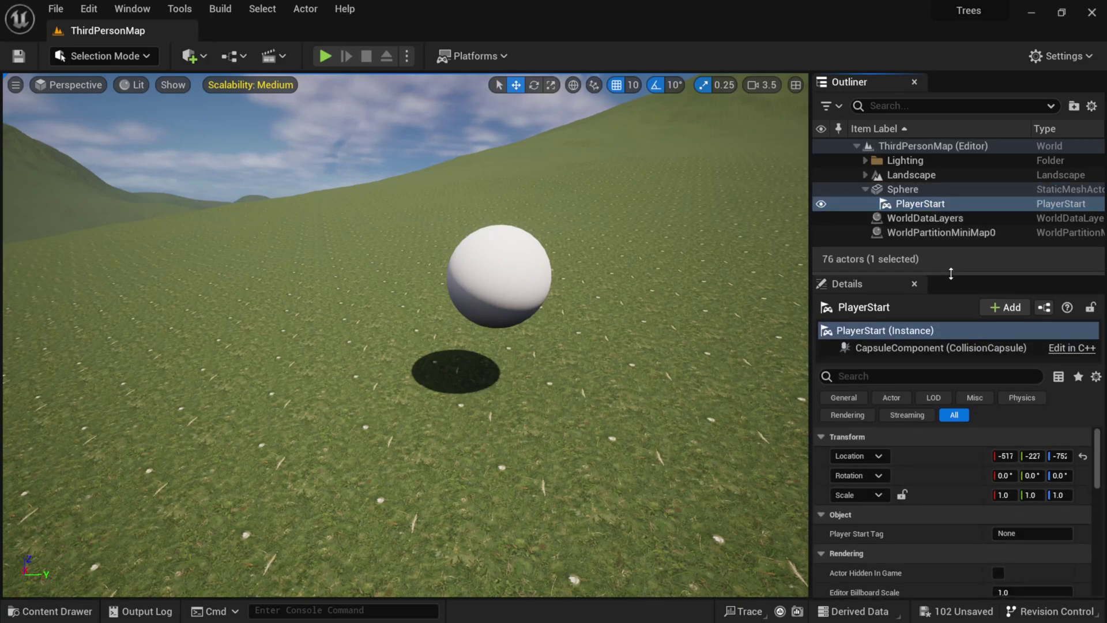
left_click(1083, 456)
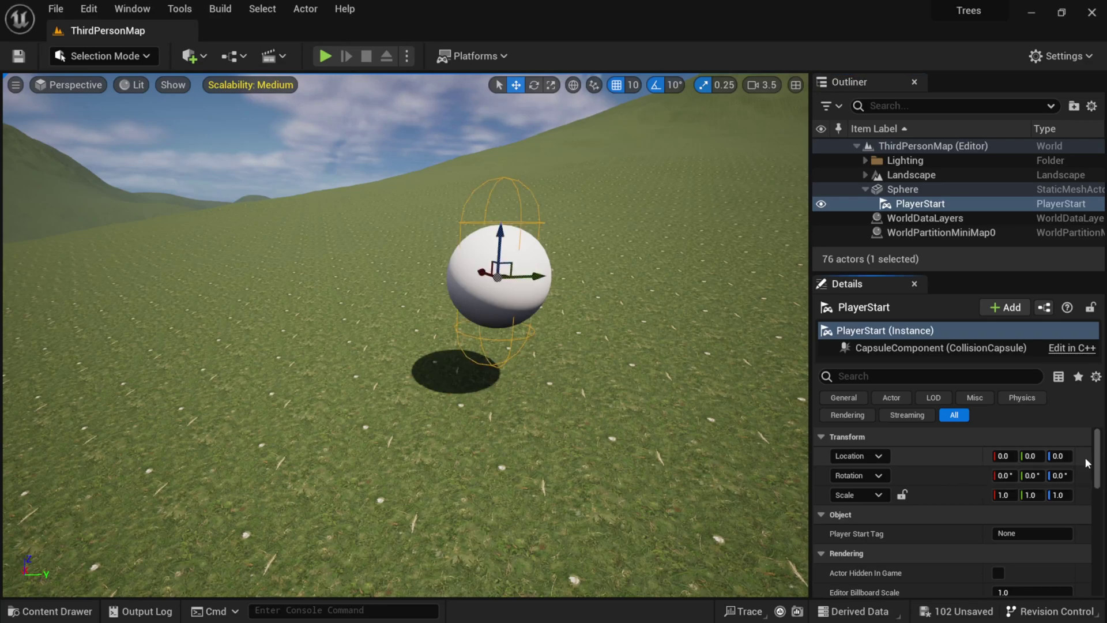
Detach PlayerStart from the sphere, delete the sphere, and leave PlayerStart selected above the grass
left_click_drag(947, 274, 944, 317)
left_click_drag(910, 204, 907, 268)
left_click(900, 203)
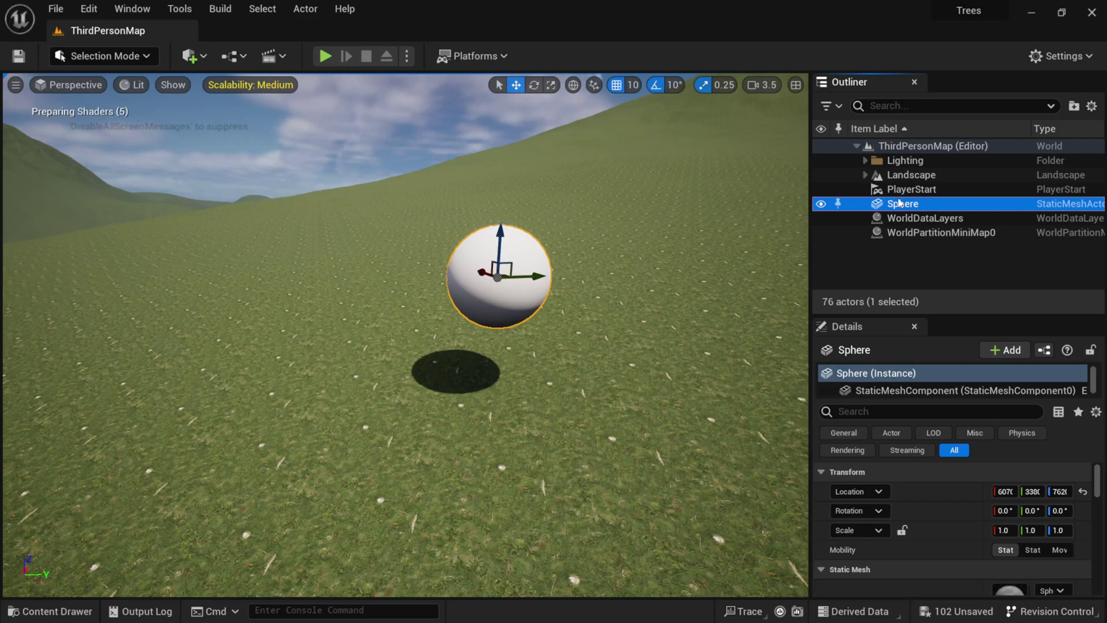
key("Delete")
left_click(922, 192)
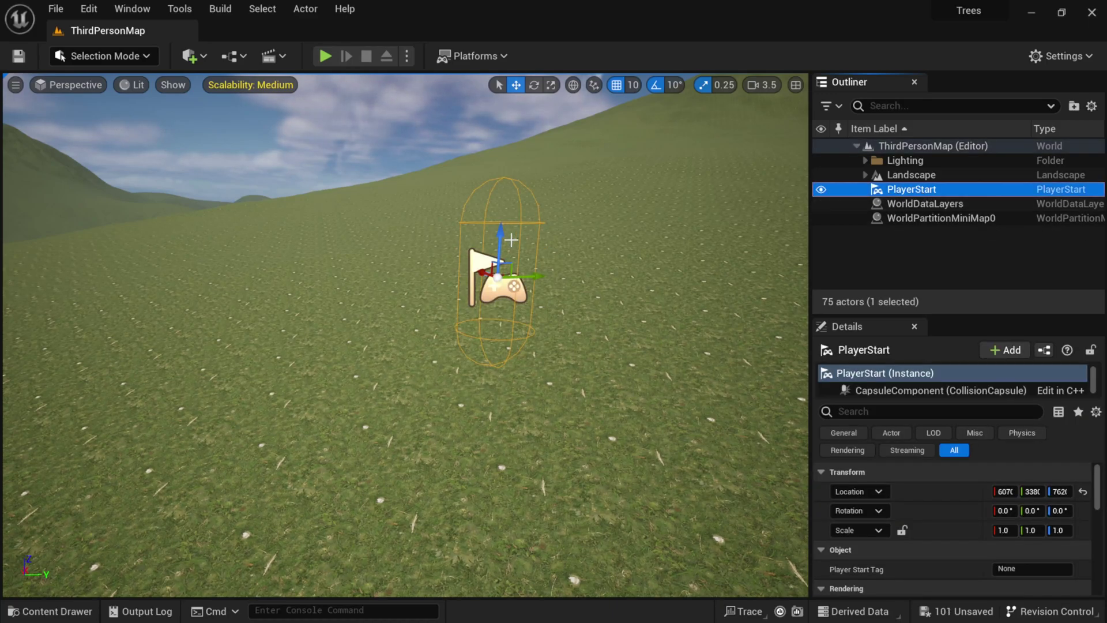
mouse_move(504, 242)
left_mouse_down()
mouse_move(503, 273)
mouse_move(504, 221)
mouse_move(503, 242)
left_mouse_up()
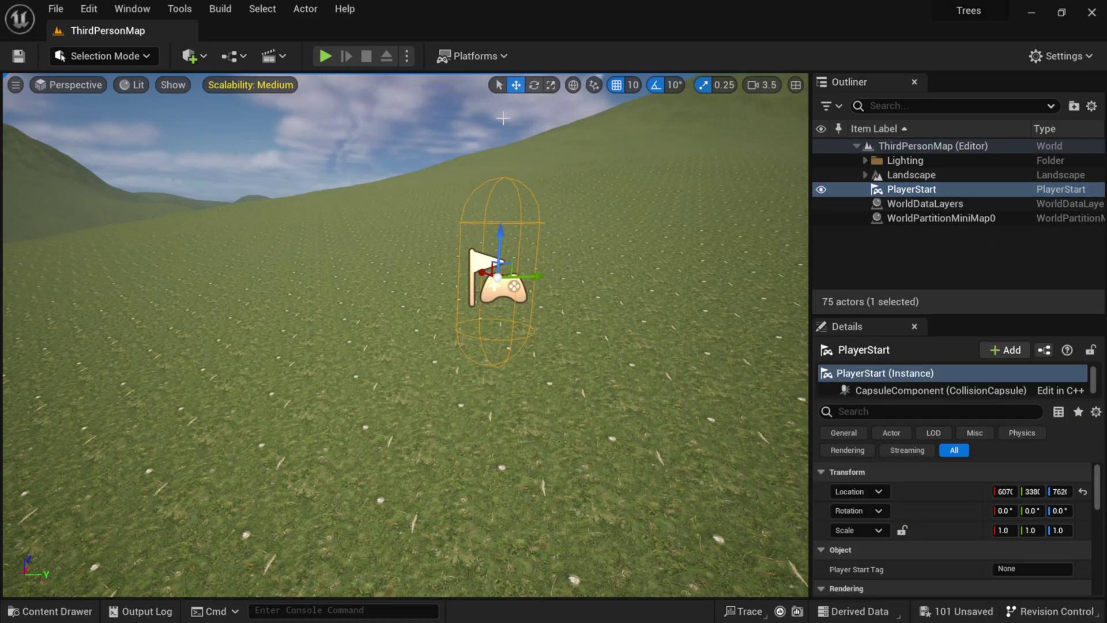
Play-test the level by running the character forward and backward on the grass, and end the play session
left_click(325, 56)
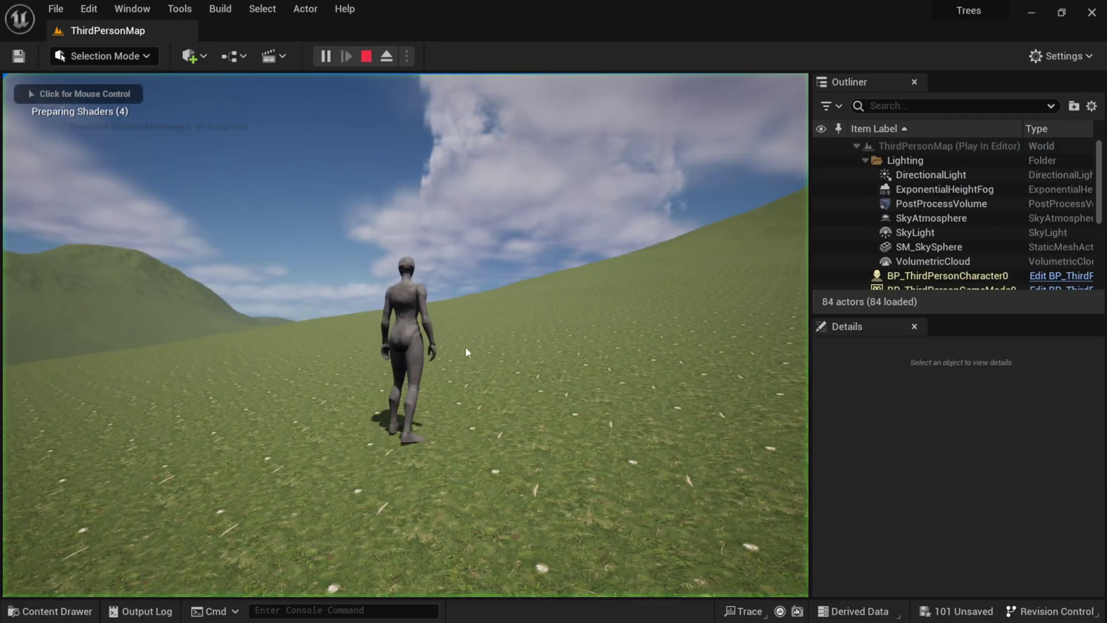
left_click(467, 350)
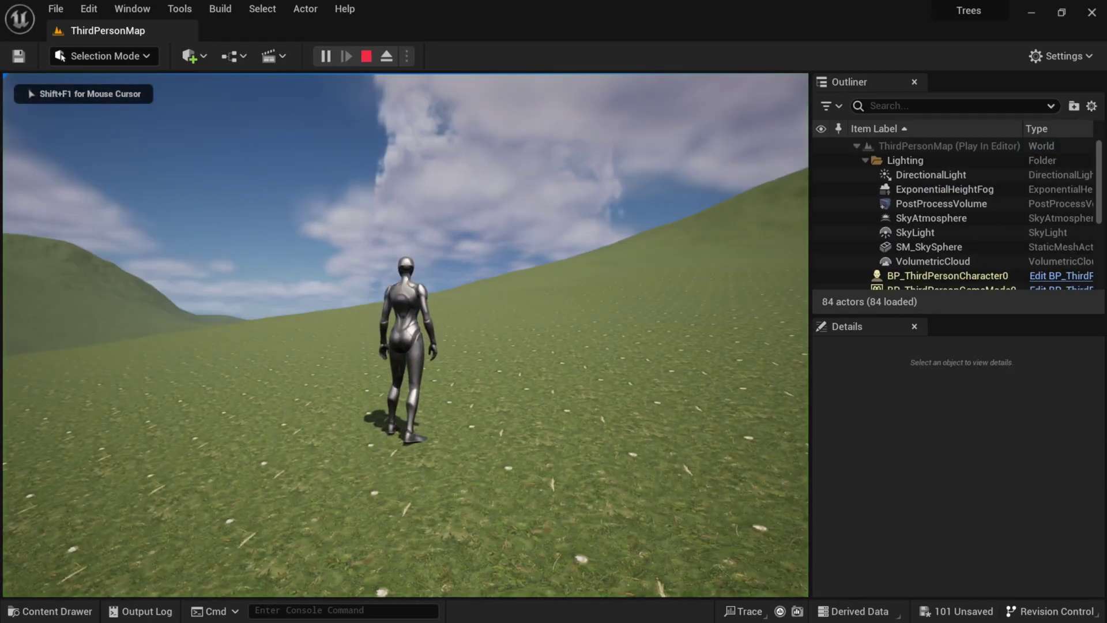
key("w")
key("s")
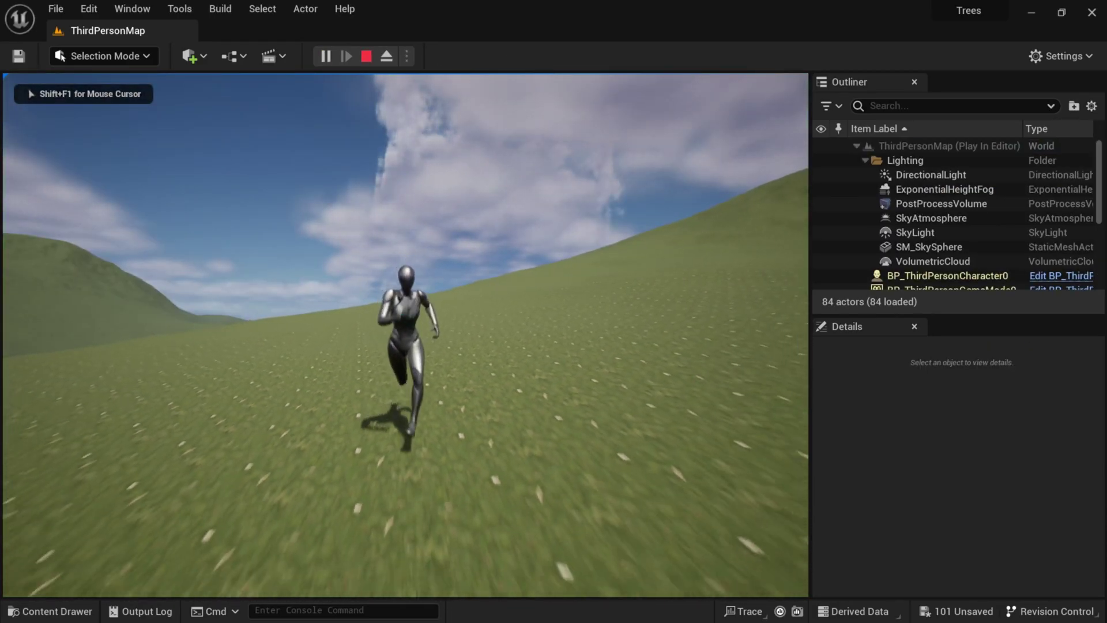
key("w")
key("s")
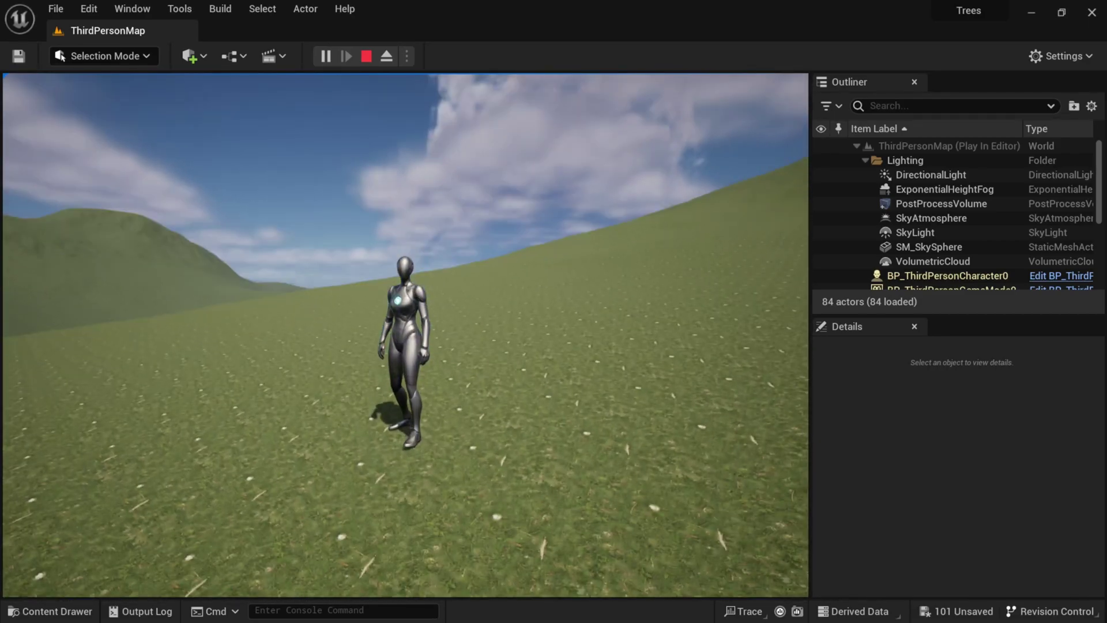
key("Escape")
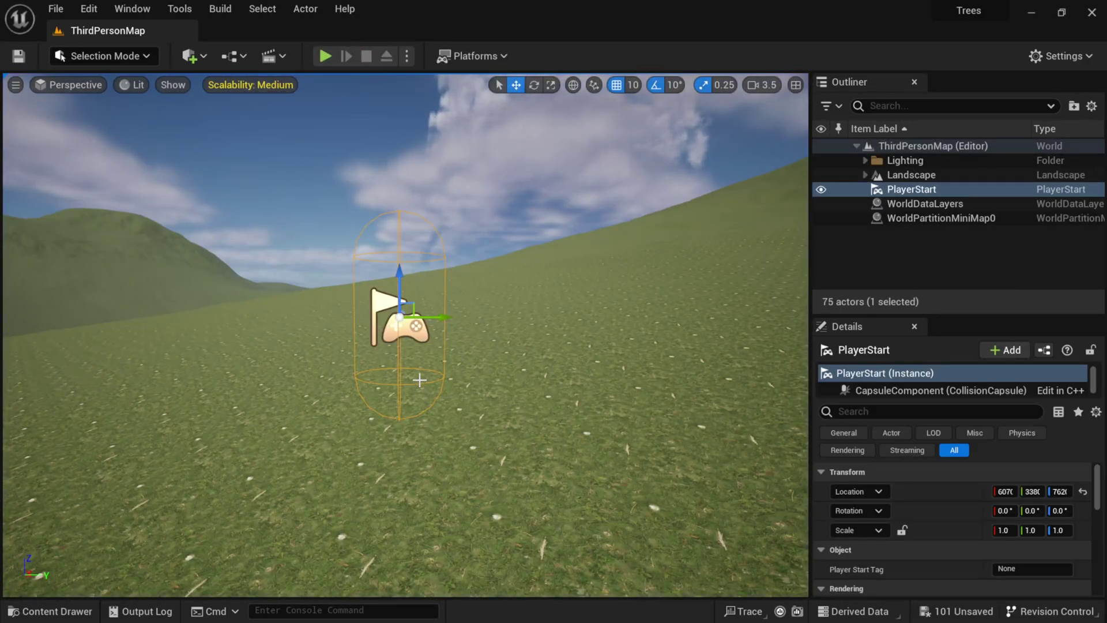
Switch the editor to Foliage mode and open the project's content browser
mouse_move(566, 413)
middle_mouse_down()
mouse_move(563, 375)
mouse_move(566, 398)
middle_mouse_up()
scroll(566, 413, "down", 5)
key("s")
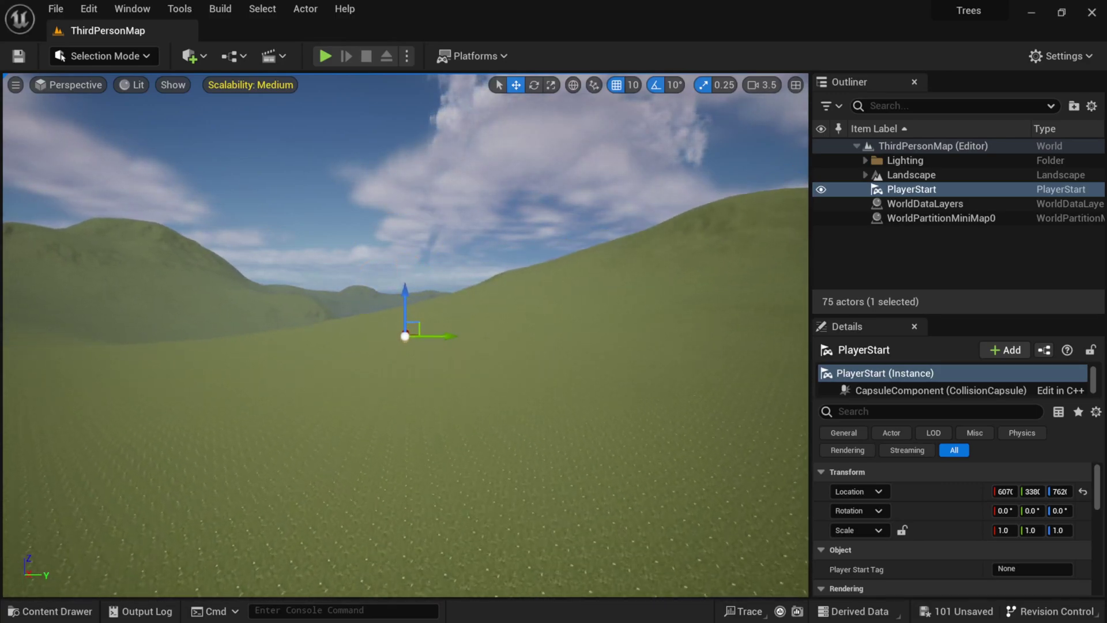
key("w")
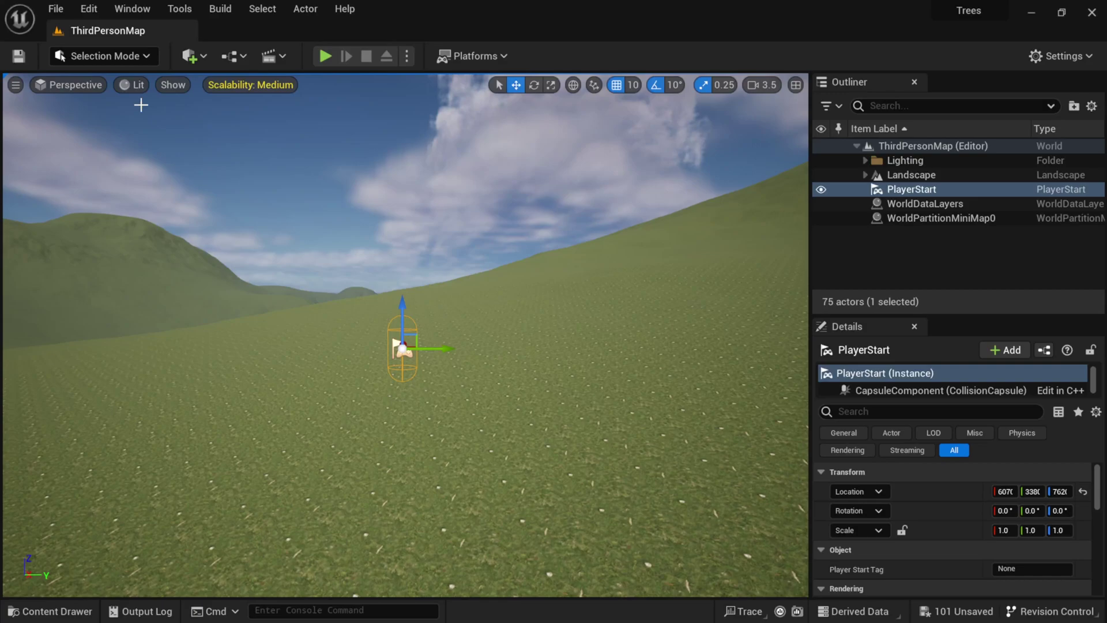
left_click(129, 56)
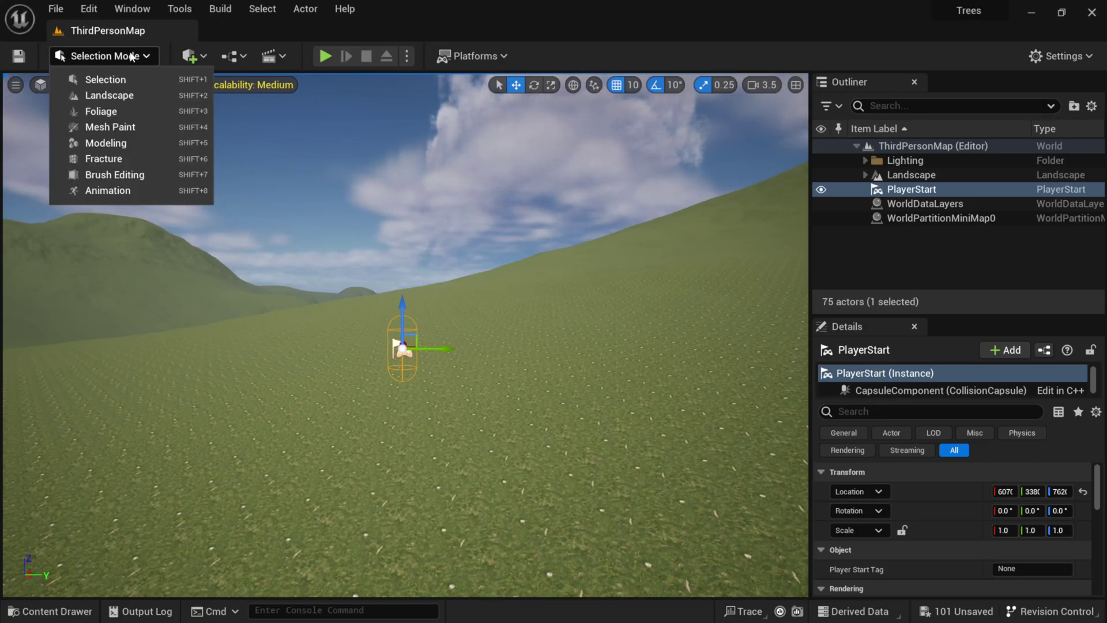
left_click(114, 111)
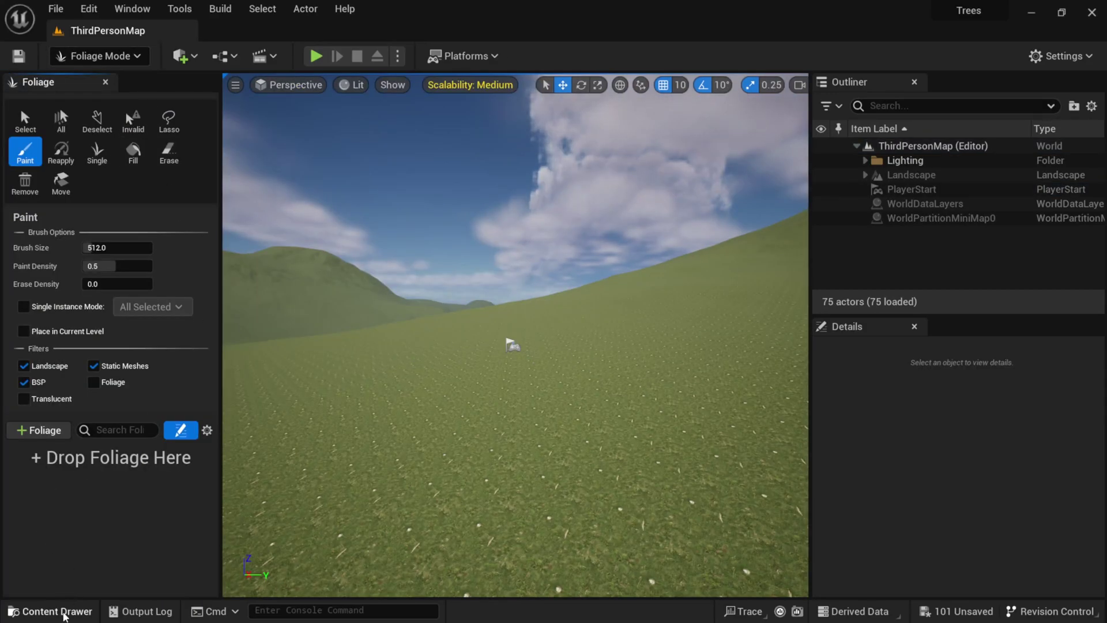
left_click(65, 611)
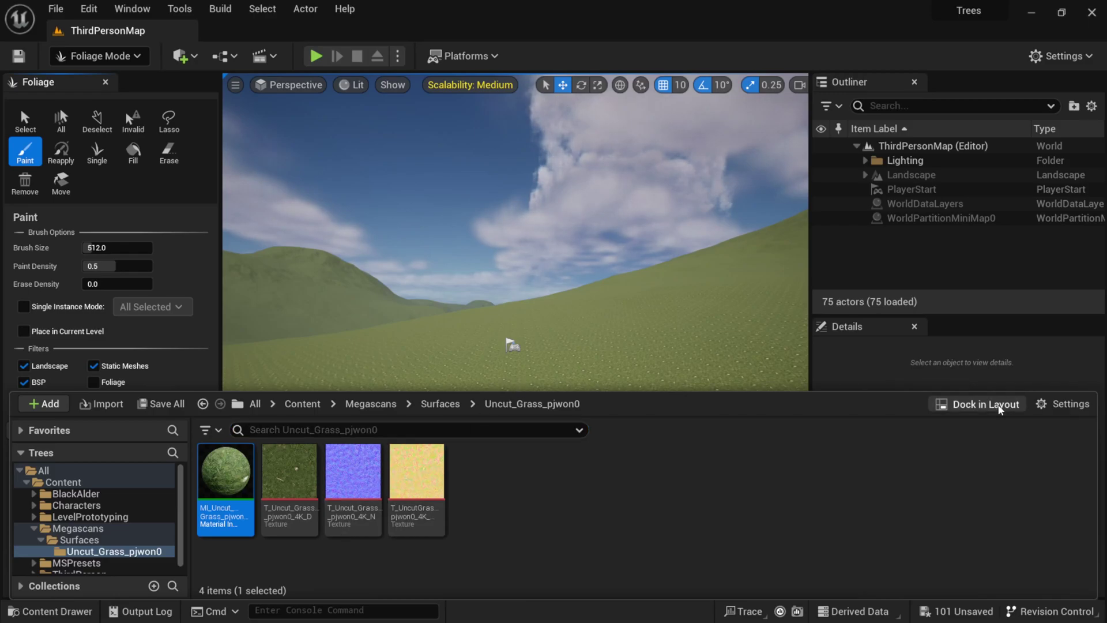
Dock the content browser in the layout, enlarge it, and open the BlackAlder > Geometry > PivotPainter folder
left_click(985, 405)
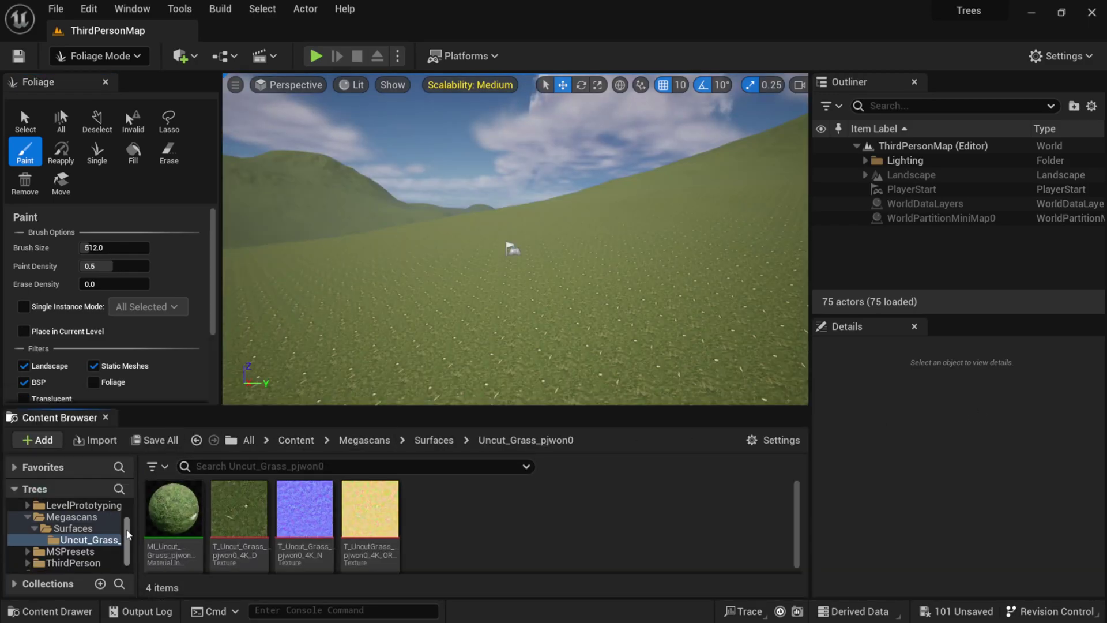
left_click_drag(128, 534, 131, 520)
left_click(82, 525)
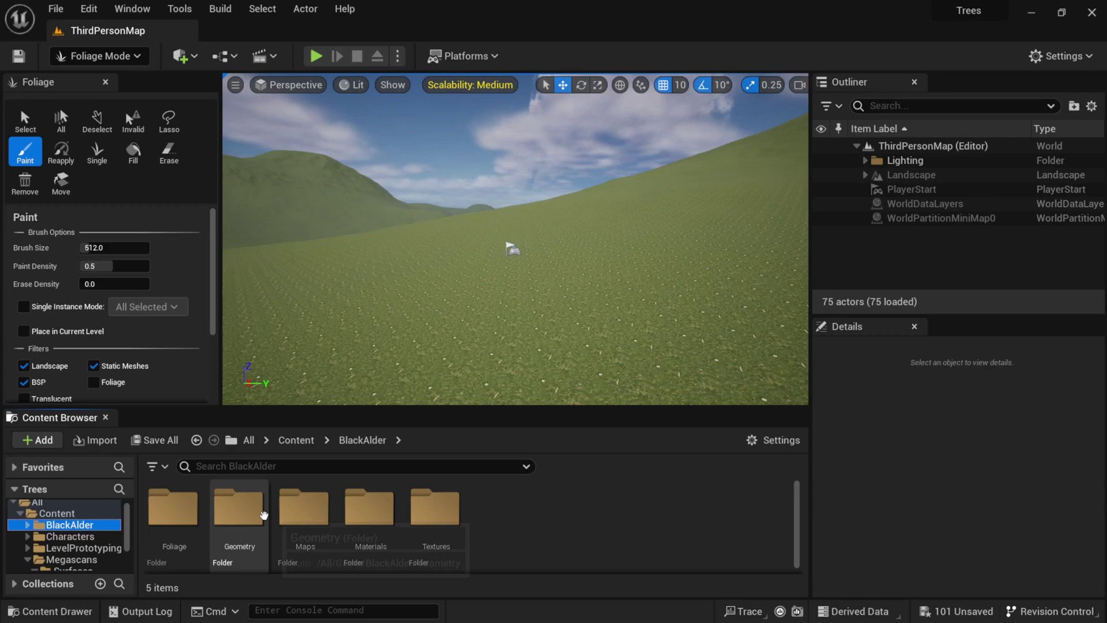
left_click_drag(504, 406, 503, 352)
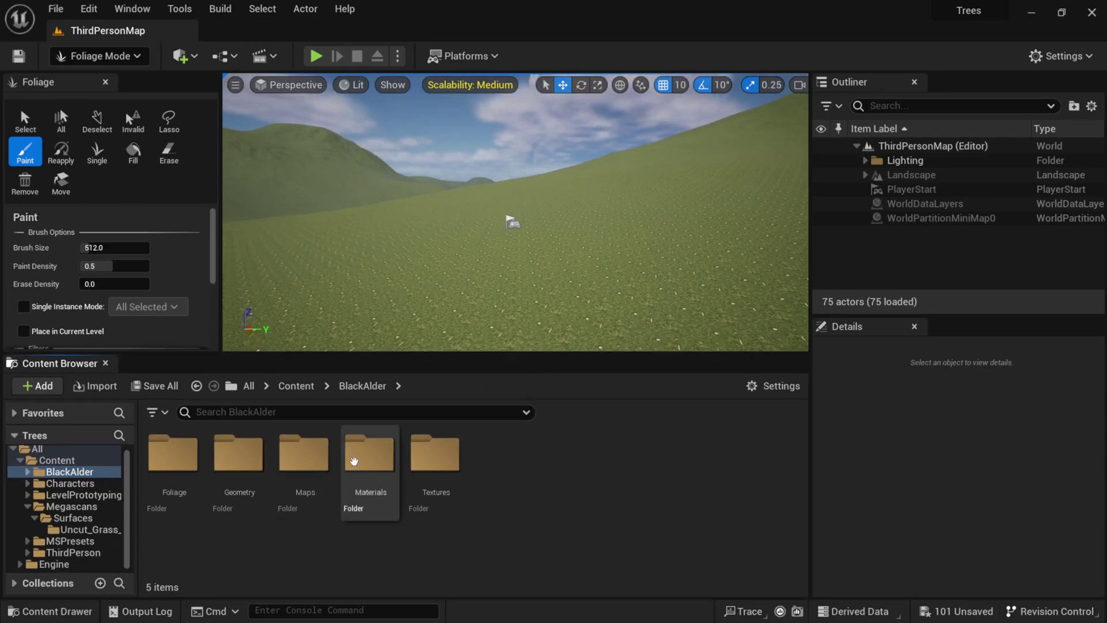
double_click(237, 459)
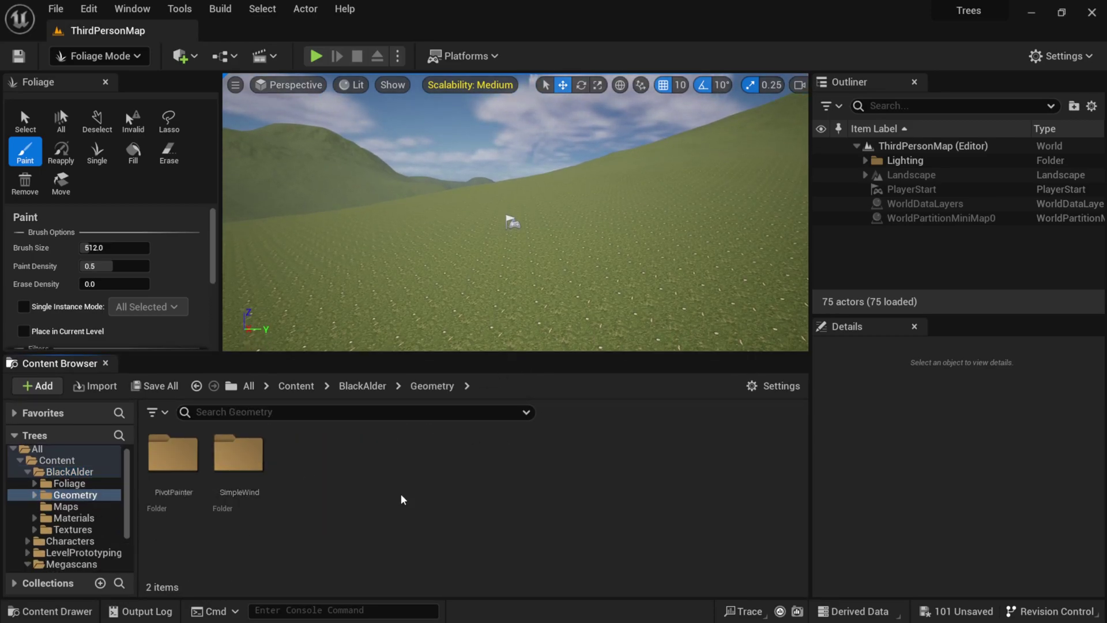
double_click(173, 456)
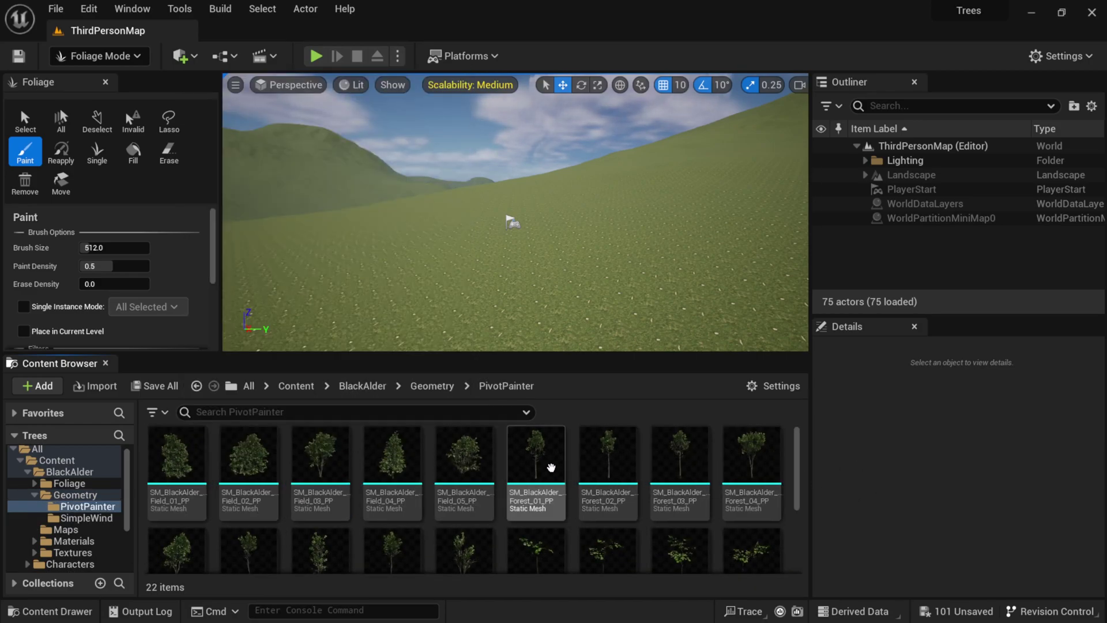
Add five Black Alder forest meshes, starting with SM_BlackAlder_Forest_01_PP, as foliage types, saving their assets in the PivotPainter folder
left_click(551, 468)
scroll(701, 471, "down", 1)
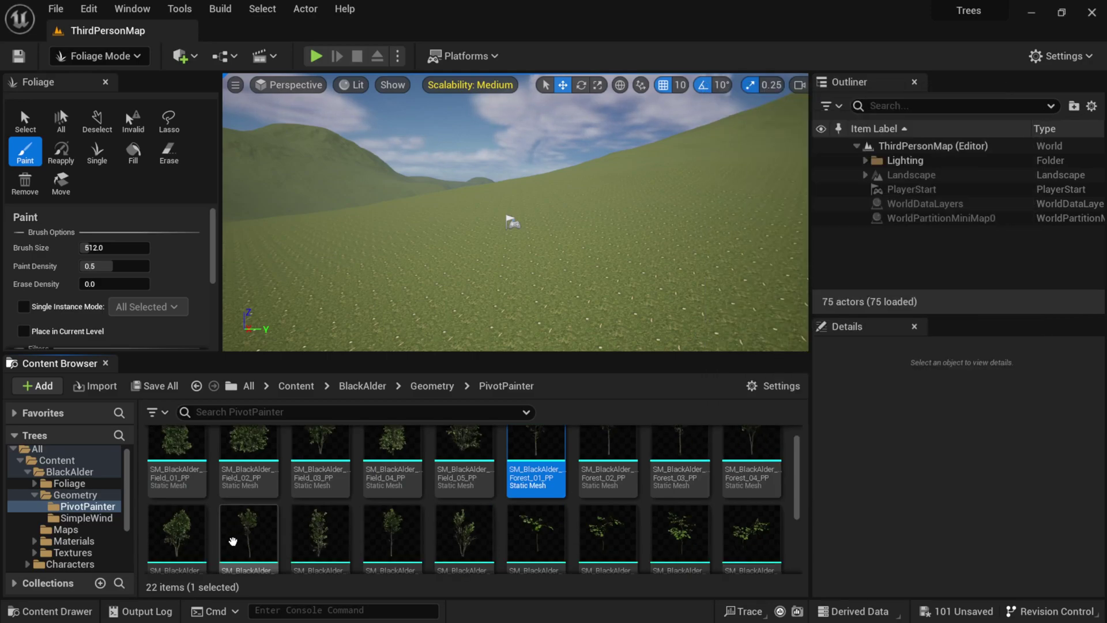
left_click(177, 536, "shift")
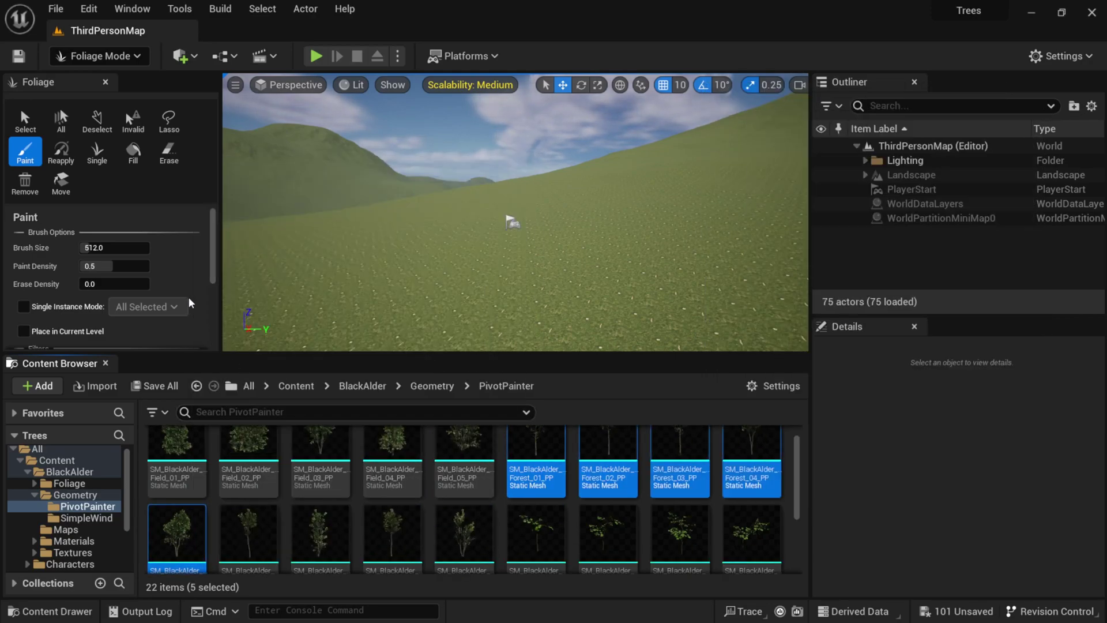
scroll(191, 303, "down", 6)
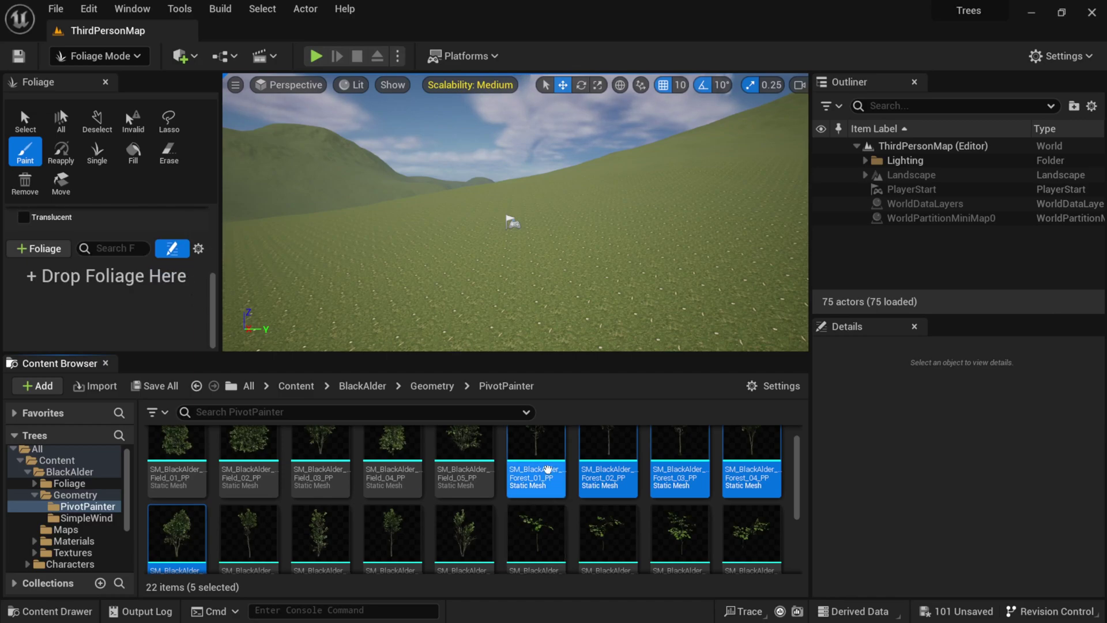
left_click_drag(266, 350, 283, 324)
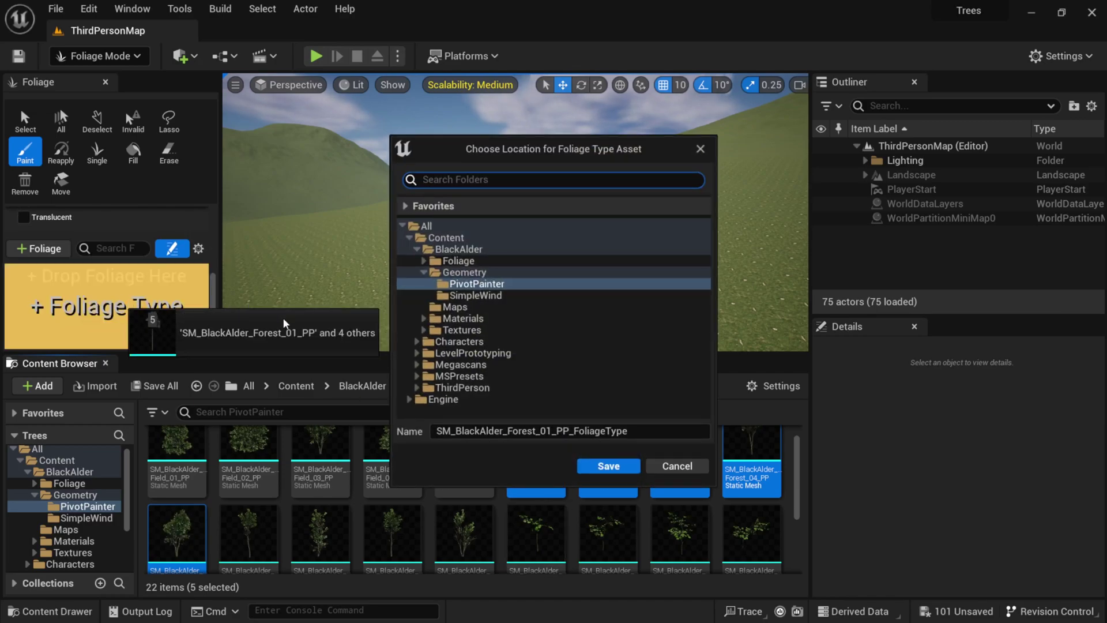
left_click(609, 466)
left_click(608, 466)
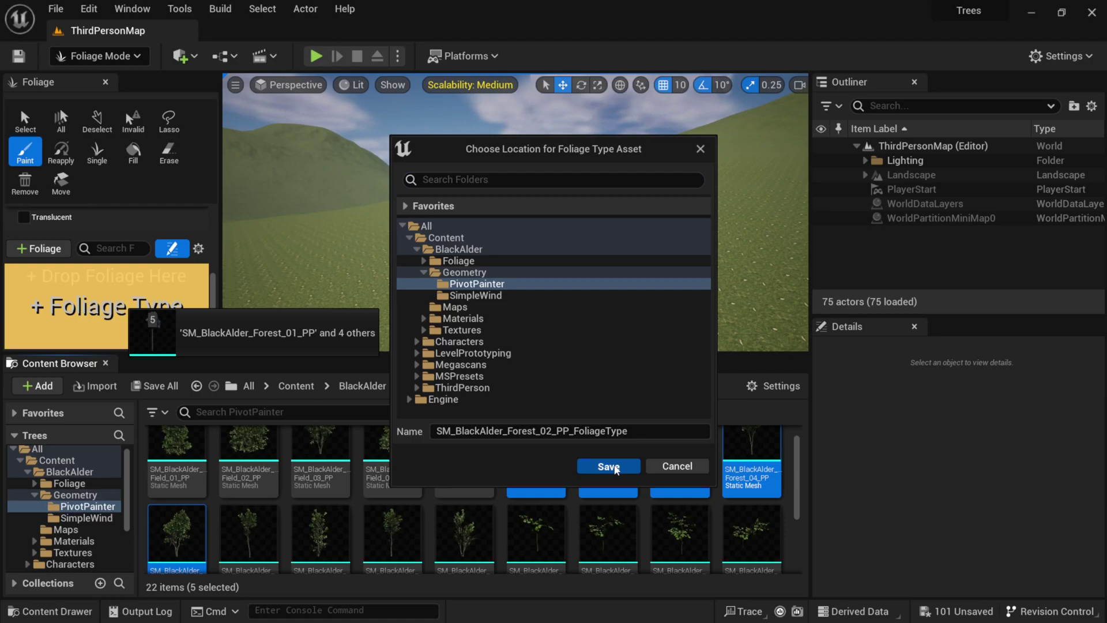
left_click(608, 466)
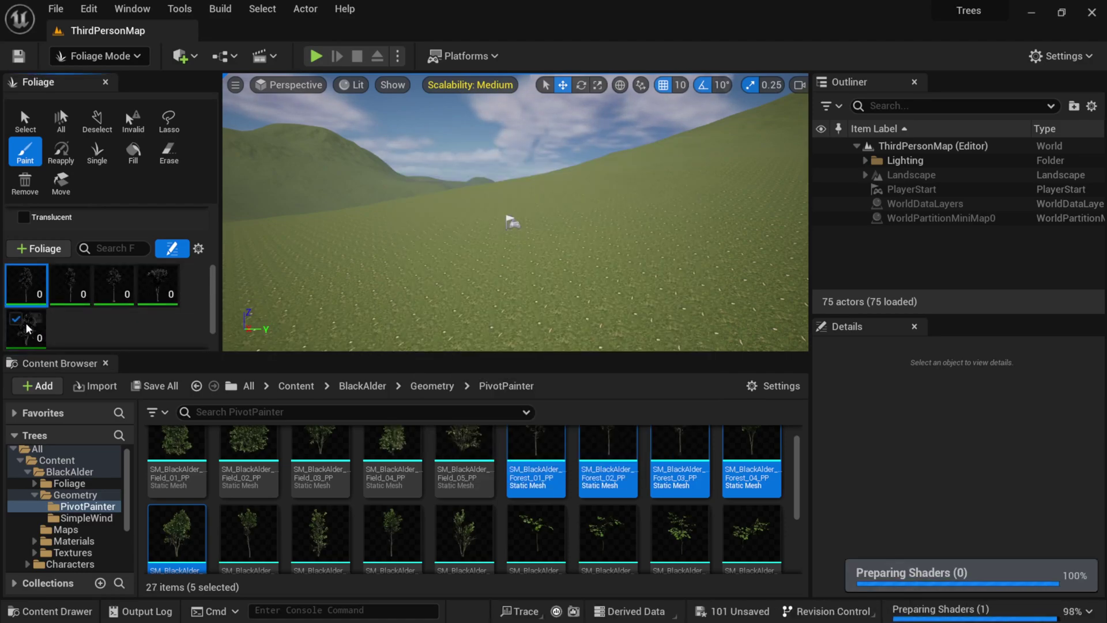
Close the content browser, set the brush size to about 1742.55, and set the density of all five foliage types to 50
left_click(106, 364)
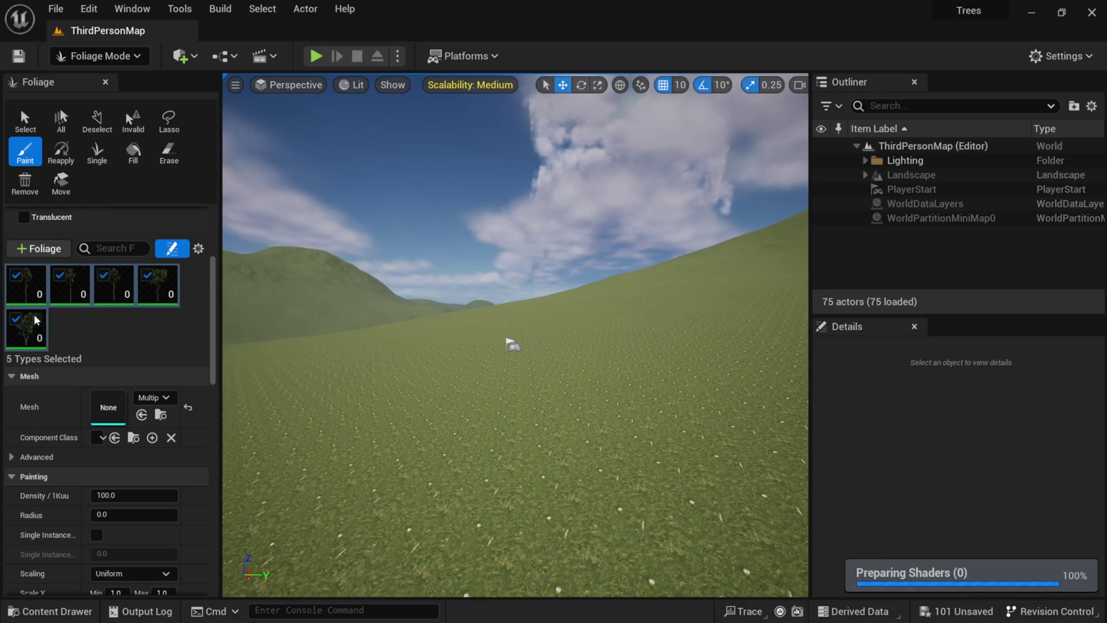
scroll(215, 320, "up", 5)
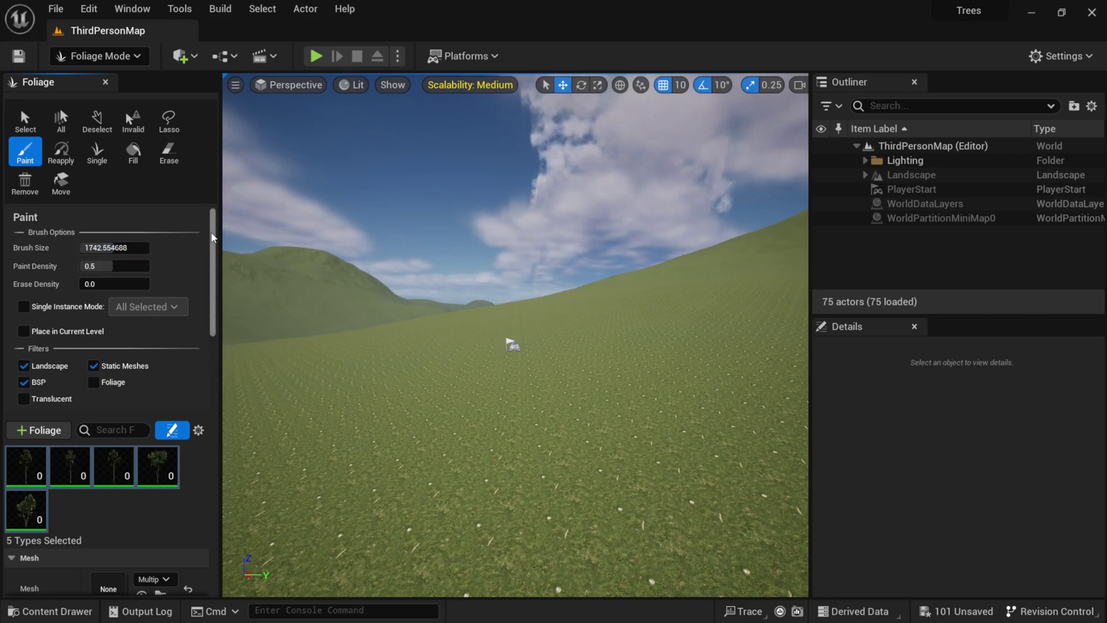
left_click_drag(212, 237, 215, 281)
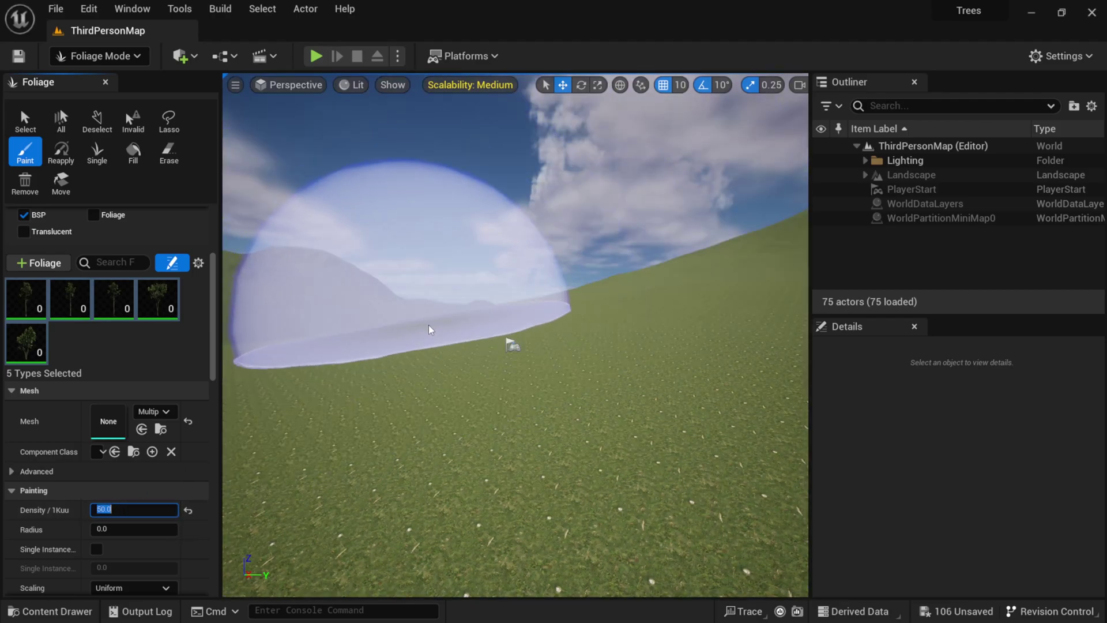
Paint two trial strokes of trees on the grassy slope near PlayerStart, undoing each one
mouse_move(425, 326)
left_mouse_down()
mouse_move(562, 312)
mouse_move(514, 332)
left_mouse_up()
key("ctrl+z")
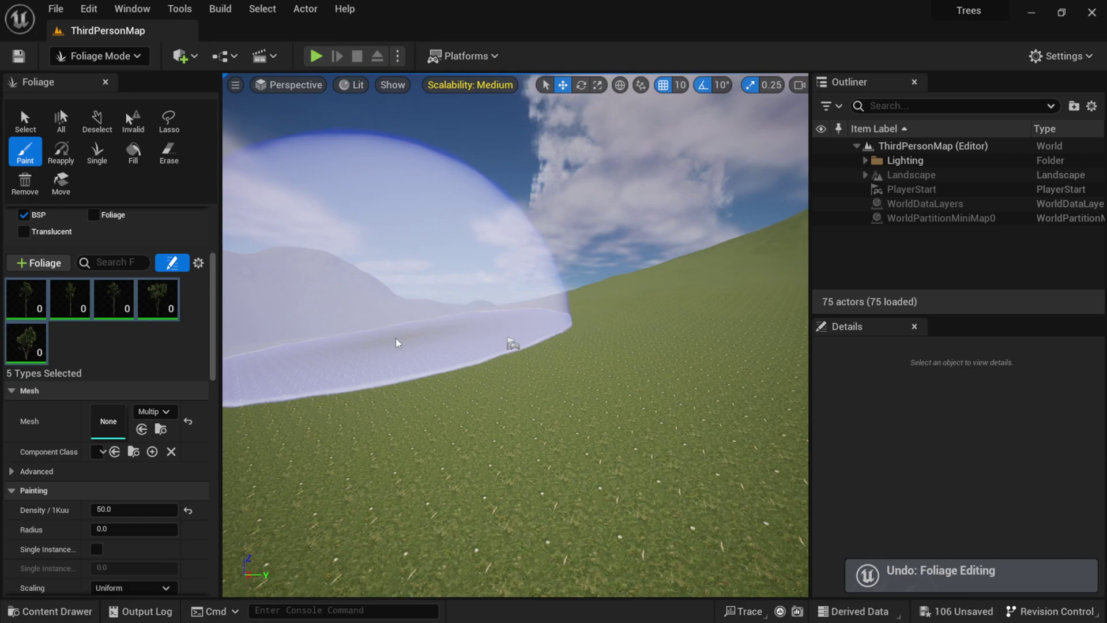
key("s")
mouse_move(397, 355)
right_mouse_down()
mouse_move(381, 355)
mouse_move(483, 323)
right_mouse_up()
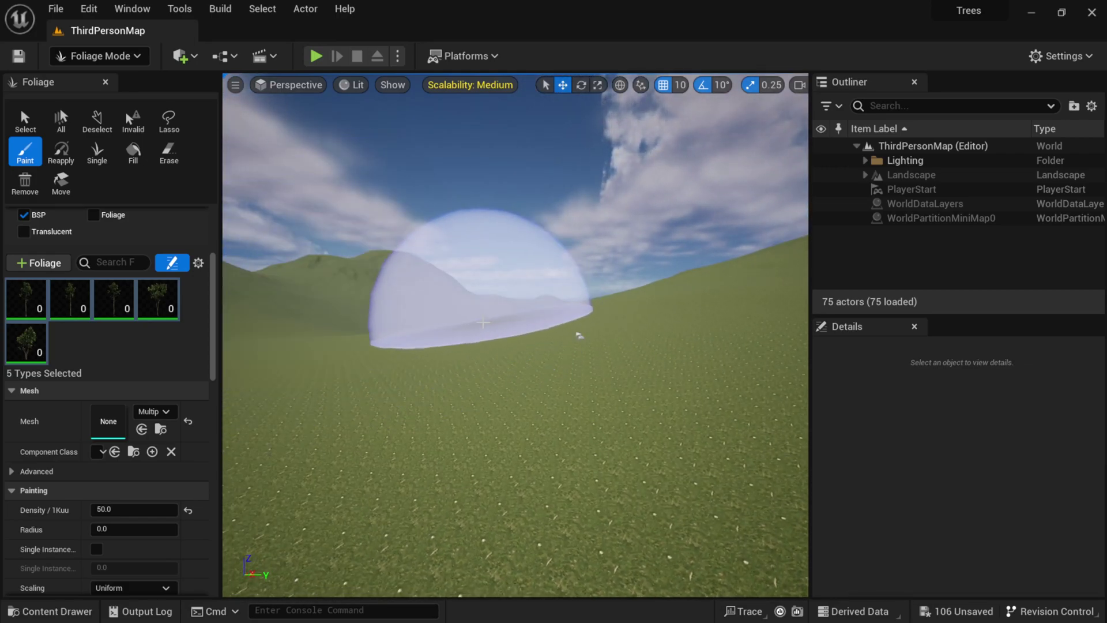
mouse_move(459, 329)
left_mouse_down()
mouse_move(428, 338)
mouse_move(495, 309)
left_mouse_up()
key("ctrl+z")
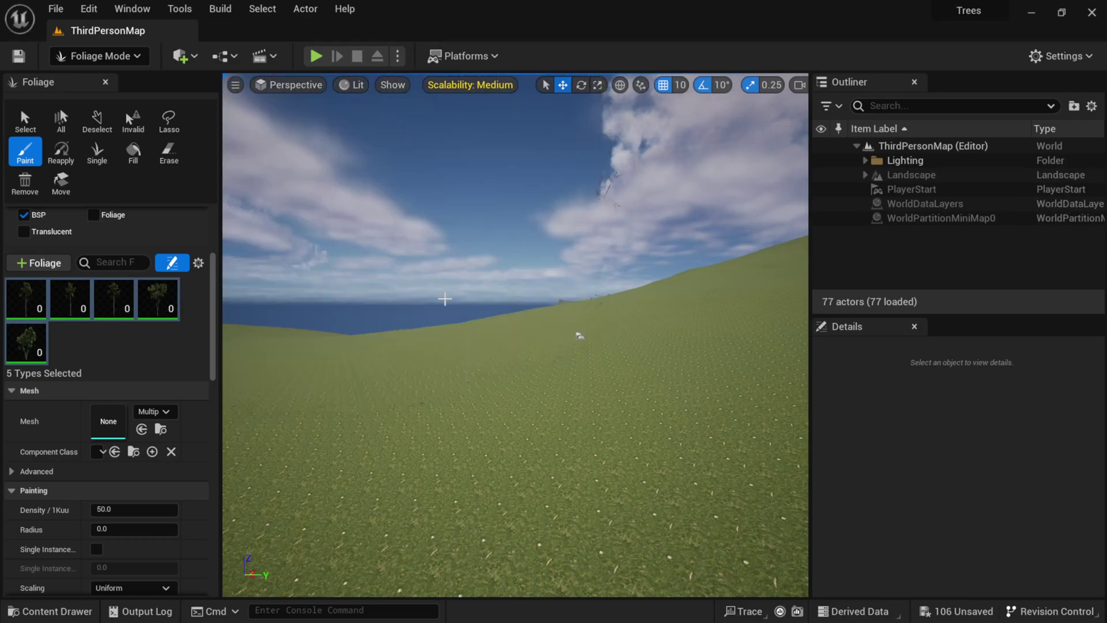
Enable Average Normal and disable Align to Normal in the placement settings of the five foliage types
scroll(117, 506, "down", 6)
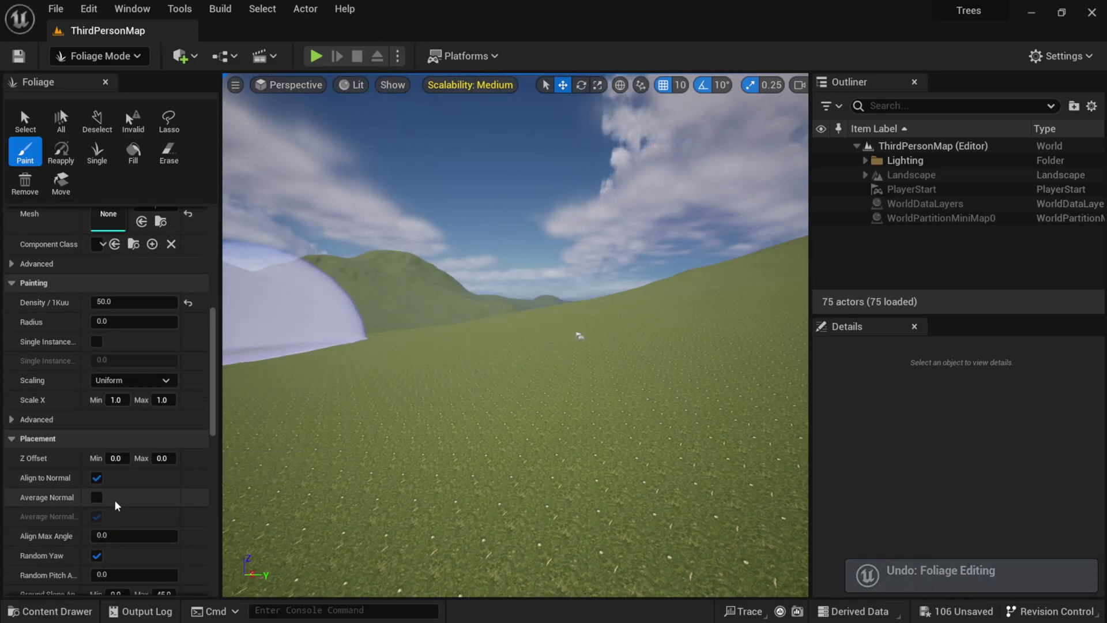
left_click(97, 497)
left_click(96, 477)
Paint the five tree types in overlapping strokes over the grassy slopes, filling the gaps between patches into a dense forest
mouse_move(455, 316)
left_mouse_down()
mouse_move(380, 360)
mouse_move(455, 329)
mouse_move(697, 300)
left_mouse_up()
mouse_move(635, 371)
right_mouse_down()
mouse_move(674, 357)
mouse_move(682, 314)
right_mouse_up()
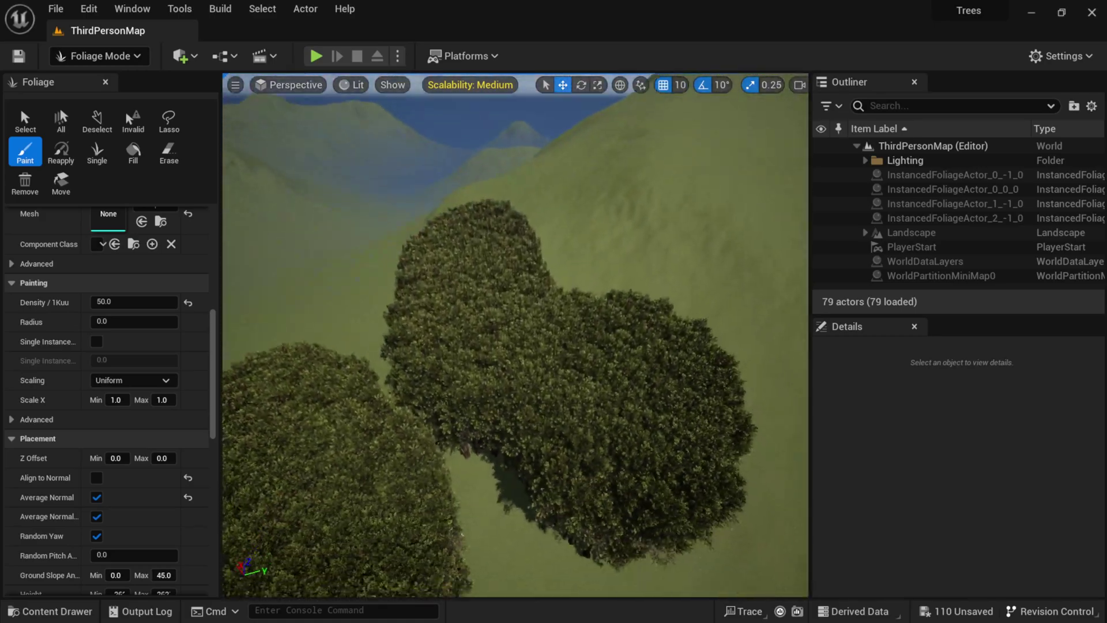
right_click_drag(730, 366, 754, 430)
mouse_move(704, 349)
left_mouse_down()
mouse_move(610, 261)
mouse_move(425, 189)
left_mouse_up()
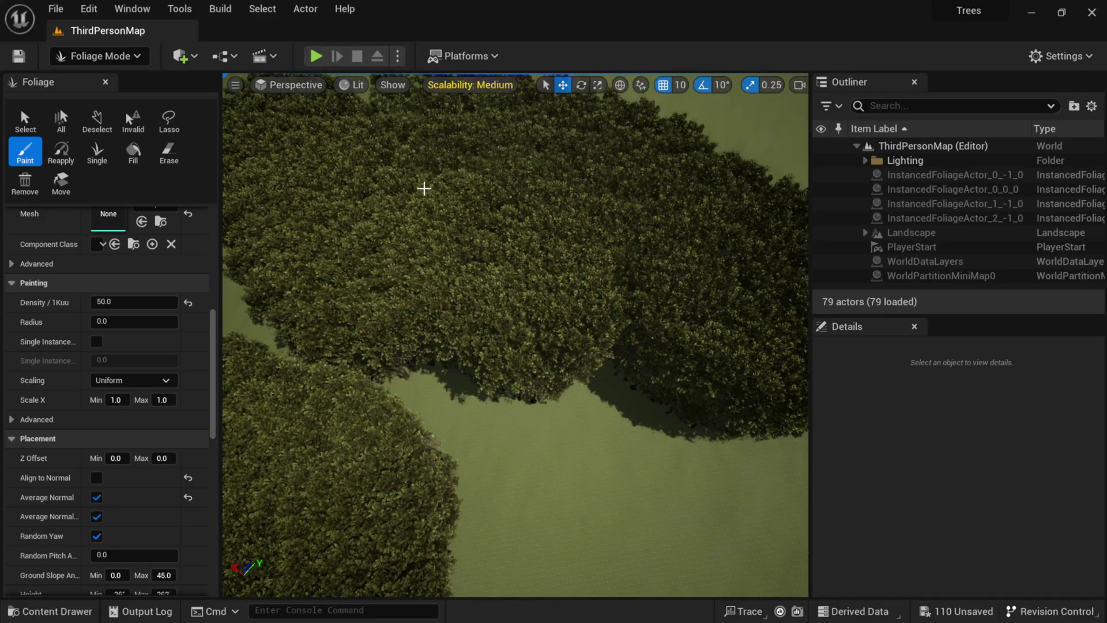
left_click_drag(620, 400, 558, 372)
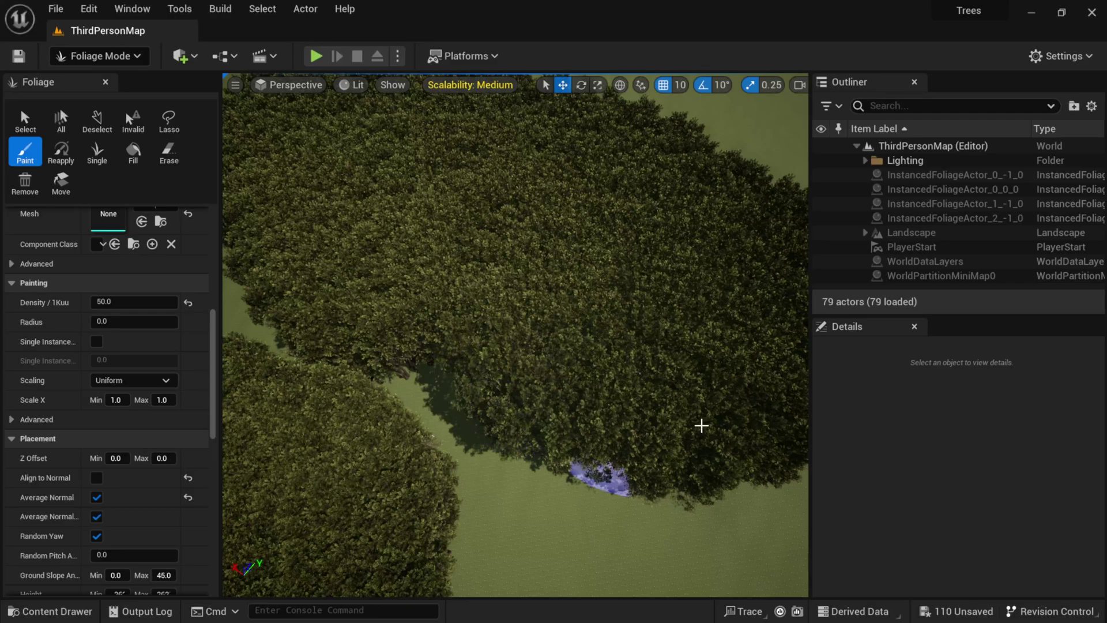
left_click_drag(701, 426, 534, 356)
right_click_drag(534, 356, 323, 356)
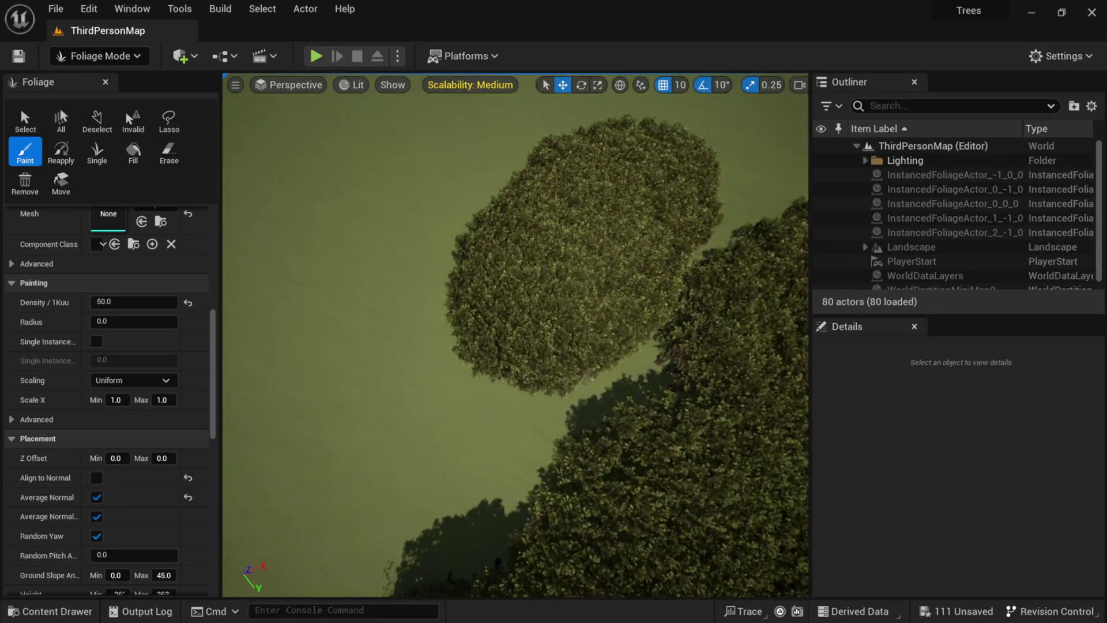
mouse_move(494, 329)
left_mouse_down()
mouse_move(448, 383)
mouse_move(662, 149)
left_mouse_up()
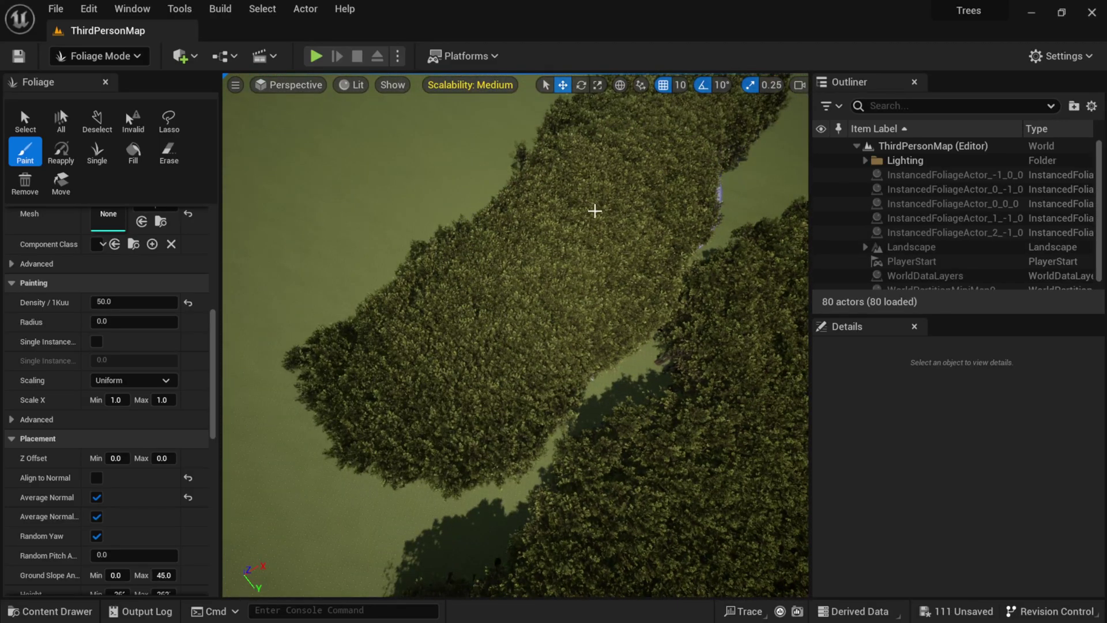
mouse_move(594, 211)
left_mouse_down()
mouse_move(304, 408)
mouse_move(311, 468)
left_mouse_up()
right_click_drag(311, 467, 323, 300)
left_click_drag(536, 306, 740, 315)
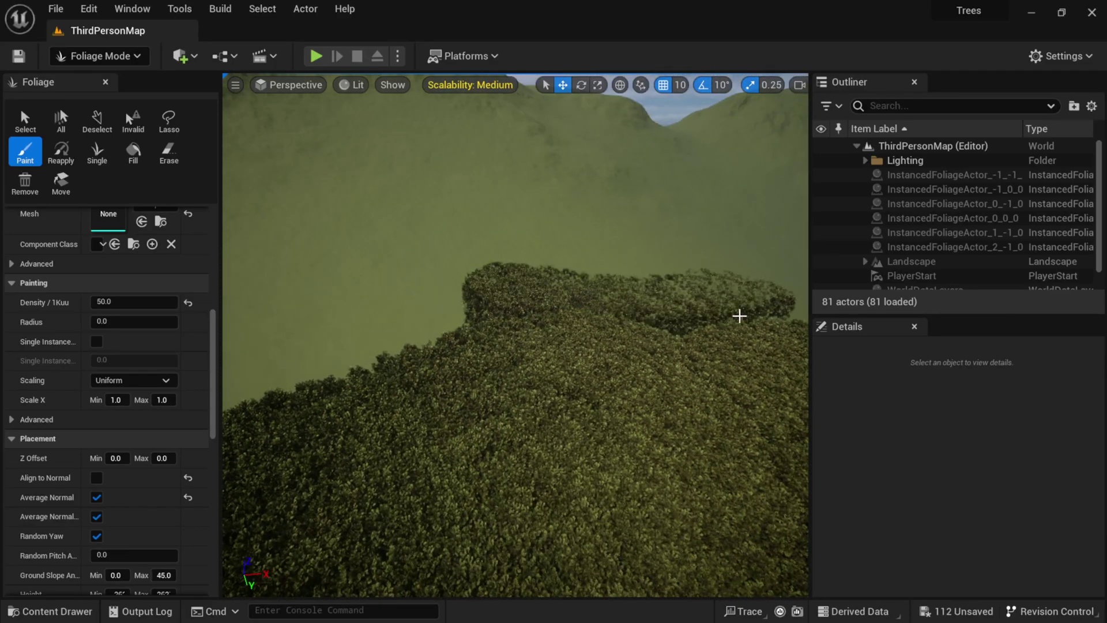
mouse_move(652, 434)
left_mouse_down()
mouse_move(287, 383)
mouse_move(475, 353)
left_mouse_up()
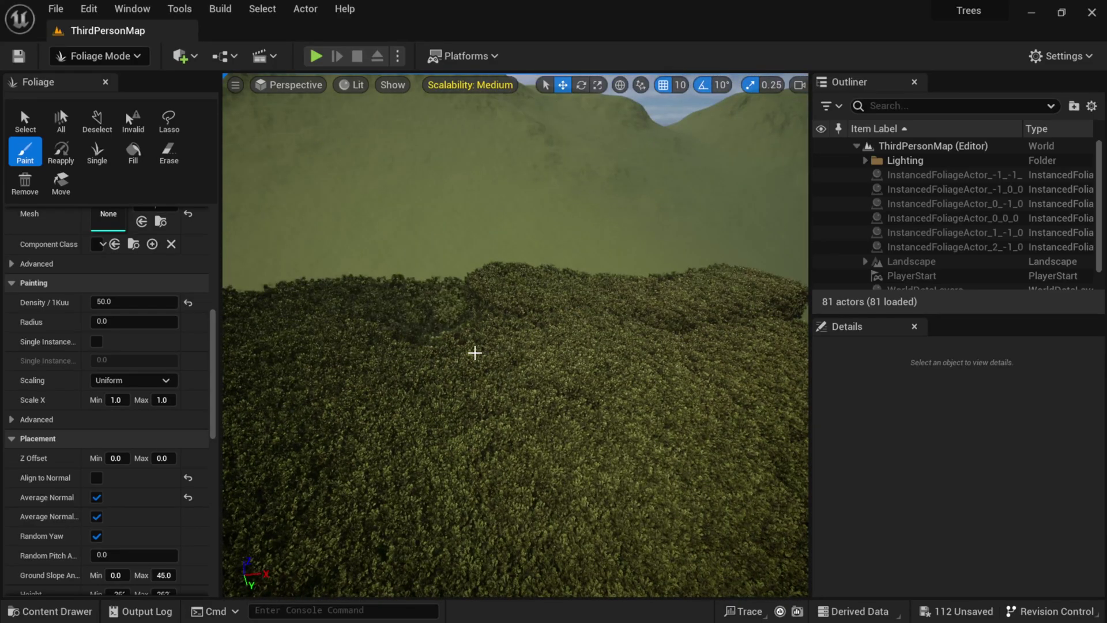
Enlarge the foliage brush to about 4784 and paint trees across the remaining hills and valleys of the landscape
left_click_drag(212, 353, 218, 257)
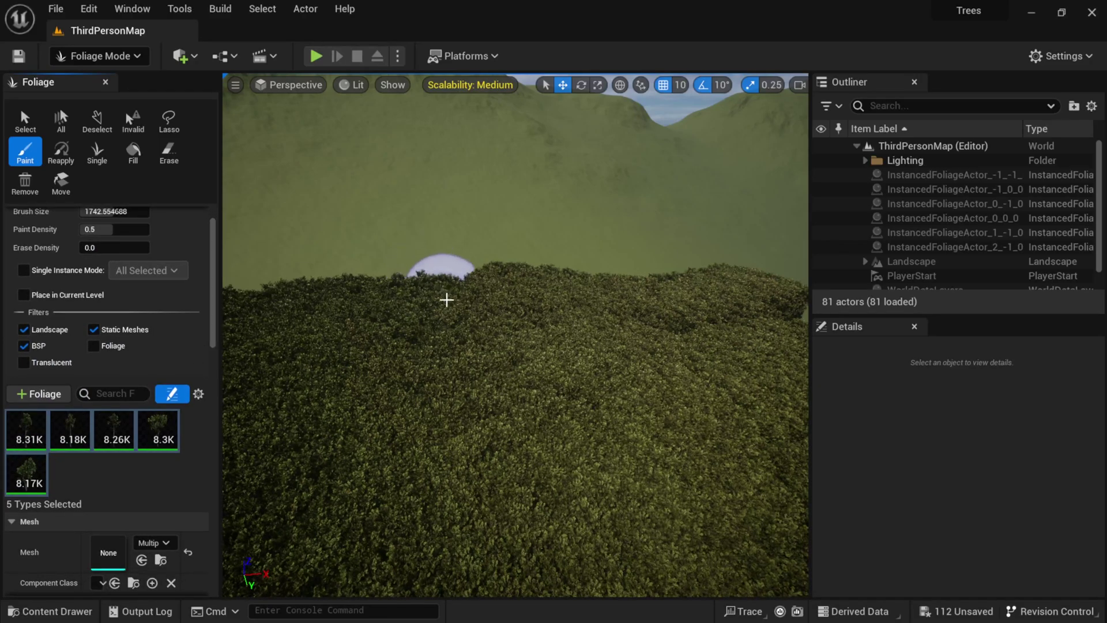
key("s")
mouse_move(444, 300)
right_mouse_down()
mouse_move(548, 314)
mouse_move(704, 313)
right_mouse_up()
key("a")
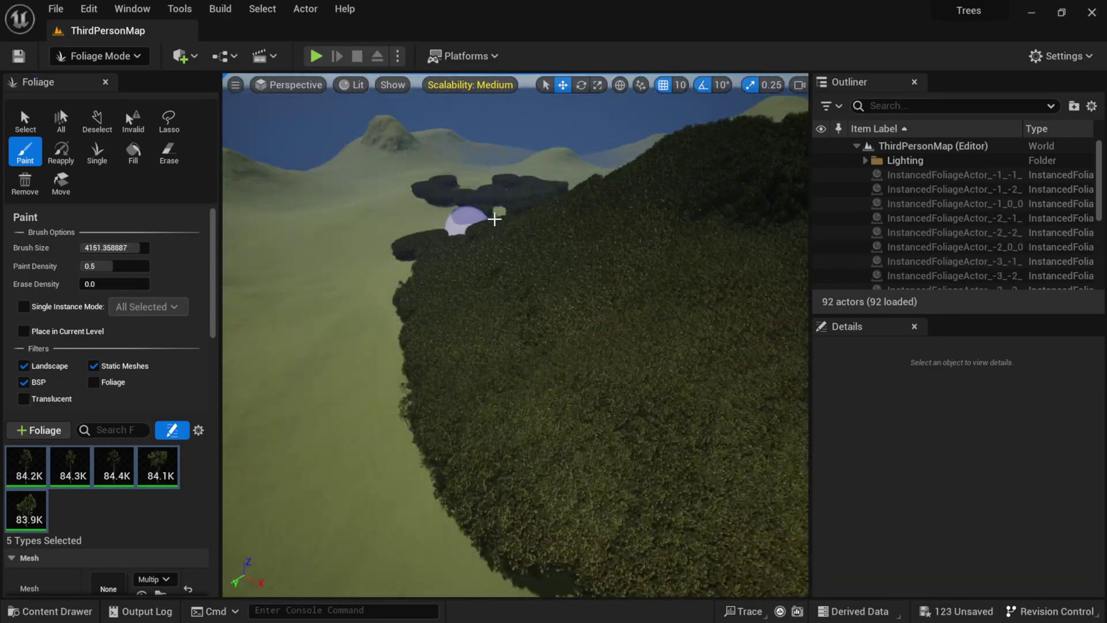
mouse_move(494, 216)
left_mouse_down()
mouse_move(296, 202)
mouse_move(494, 161)
mouse_move(766, 419)
left_mouse_up()
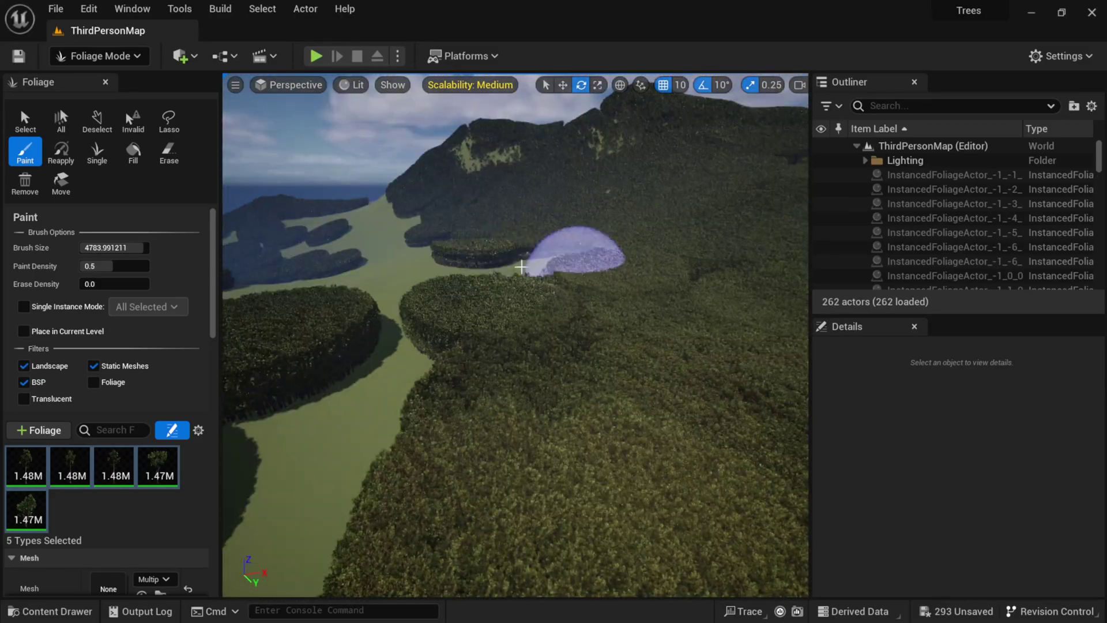
left_click_drag(556, 247, 343, 243)
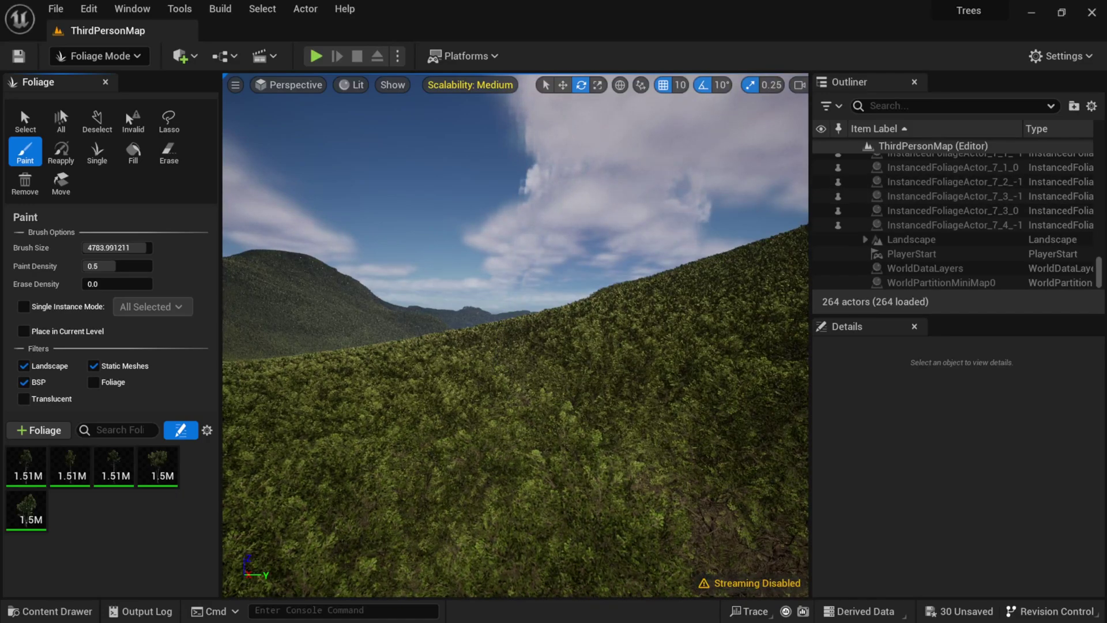
Switch to Calculator and multiply 1.51 by 5 to estimate the total number of painted trees in millions
left_click_drag(1106, 369, 576, 127)
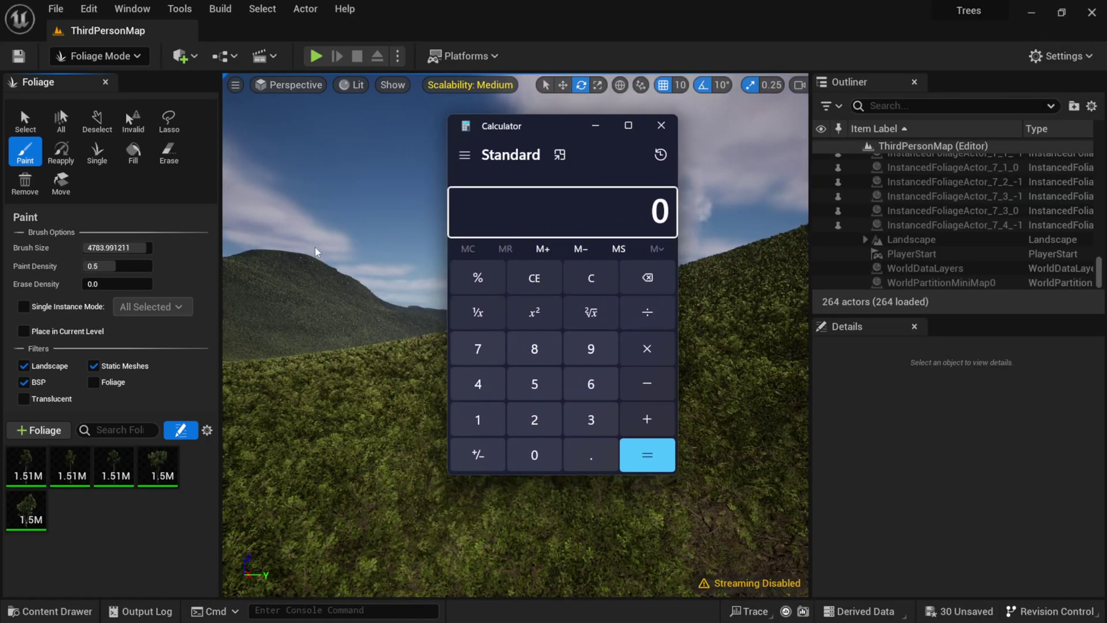
left_click(478, 419)
left_click(594, 454)
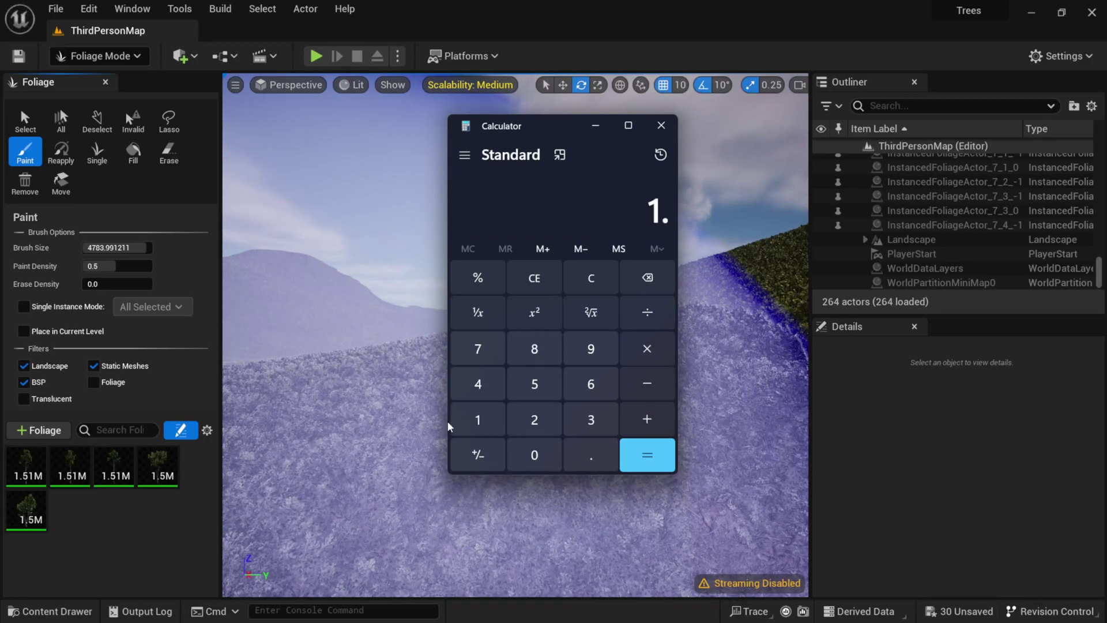
left_click(524, 386)
left_click(479, 420)
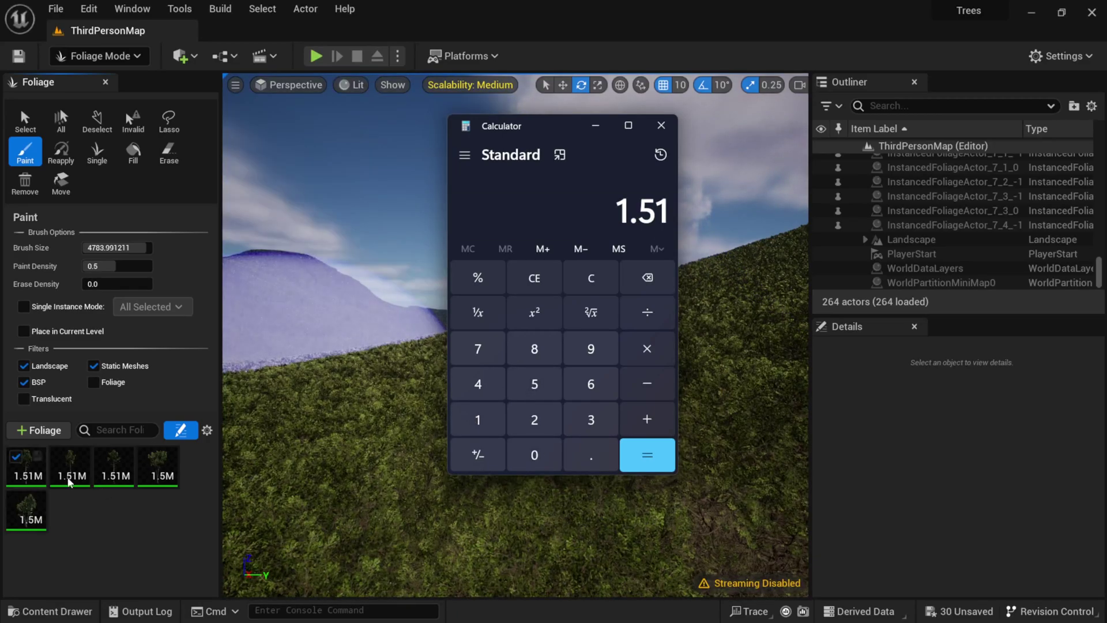
left_click(647, 348)
left_click(538, 392)
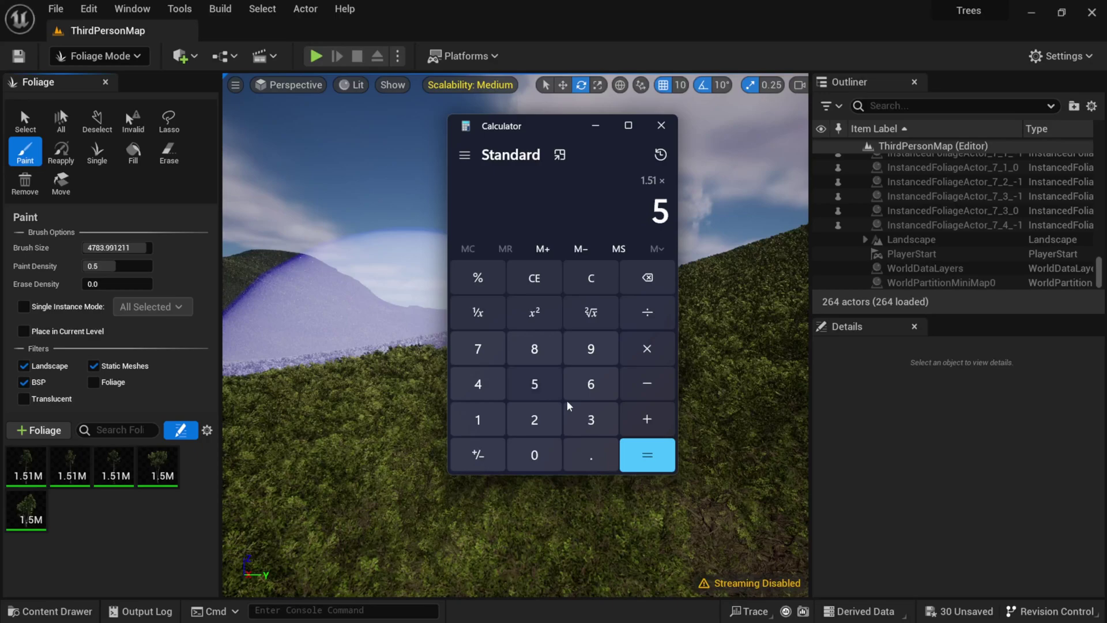
left_click(656, 465)
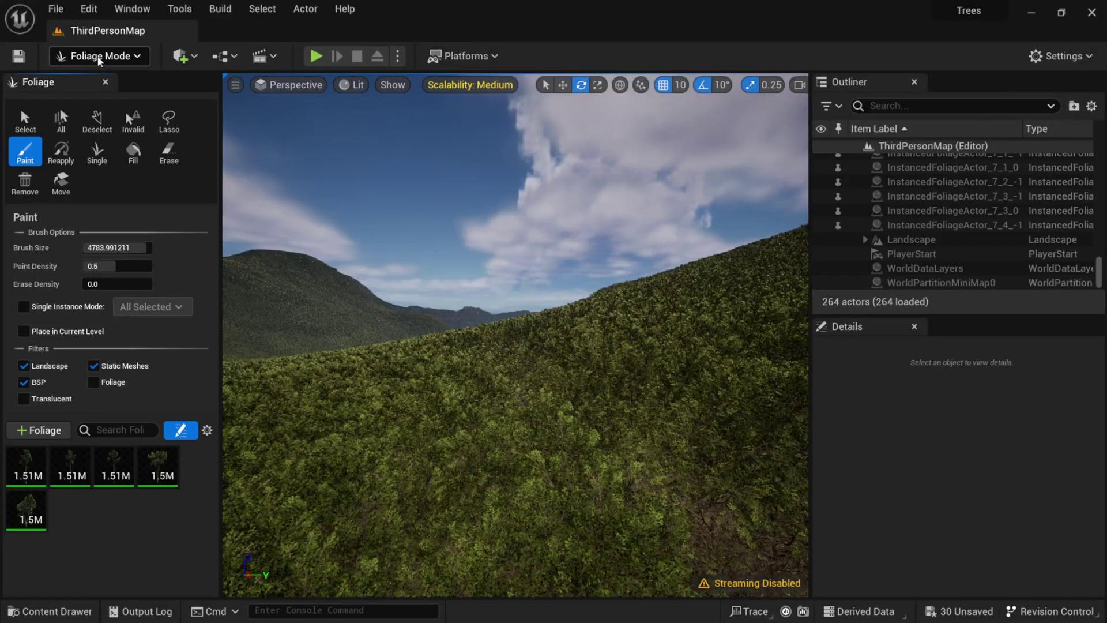
Switch the editor from Foliage mode back to Selection mode
left_click(99, 56)
left_click(104, 79)
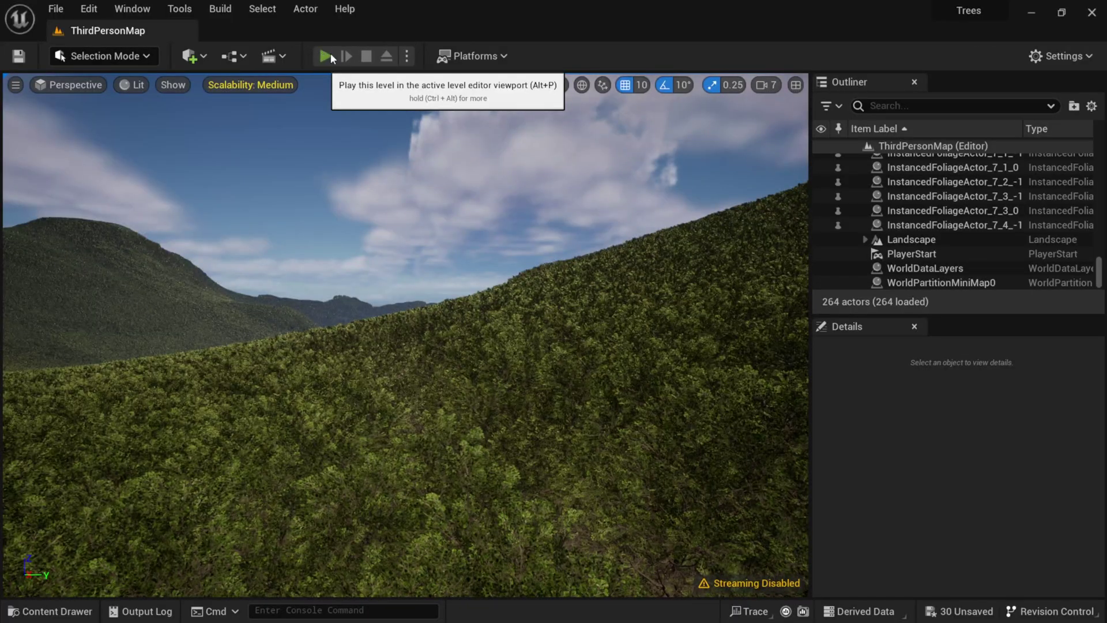
Play-test the level in the viewport by walking the character through the grassy clearing among the trees, and end the session
left_click(554, 354)
key("w")
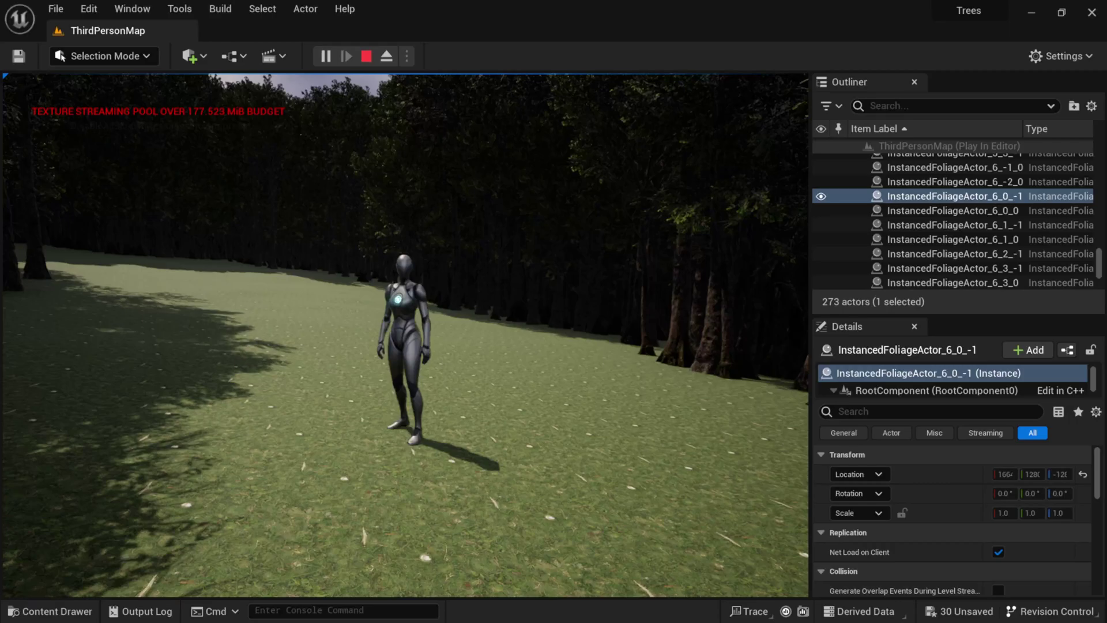
key("Escape")
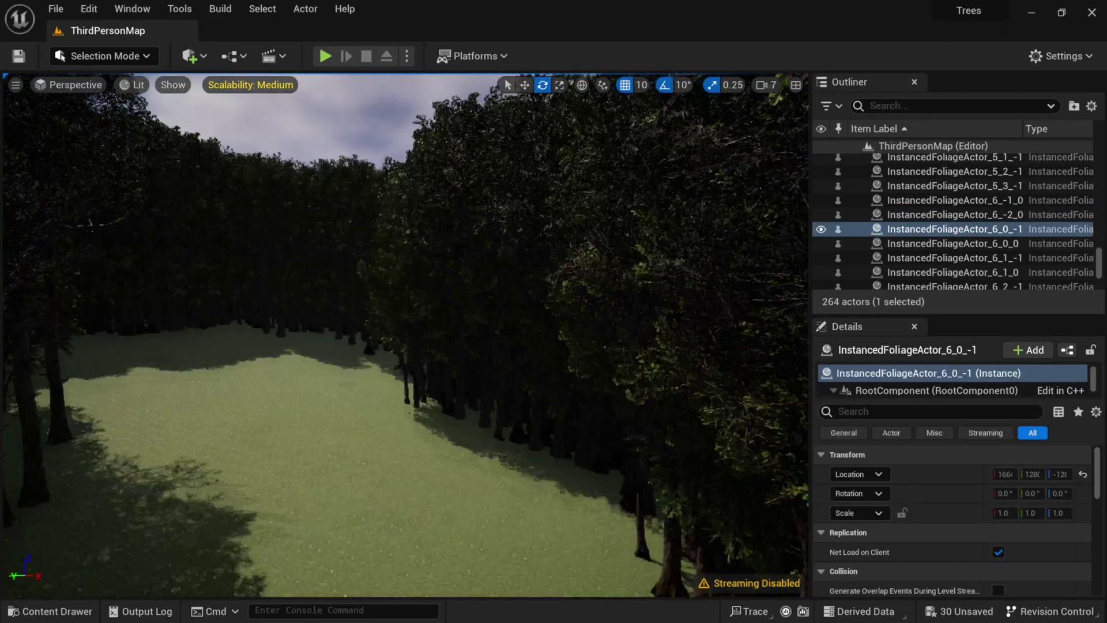
Turn on the FPS display in the viewport with the forested hills in view
key("s")
mouse_move(406, 335)
right_mouse_down()
mouse_move(412, 353)
mouse_move(372, 360)
mouse_move(413, 318)
right_mouse_up()
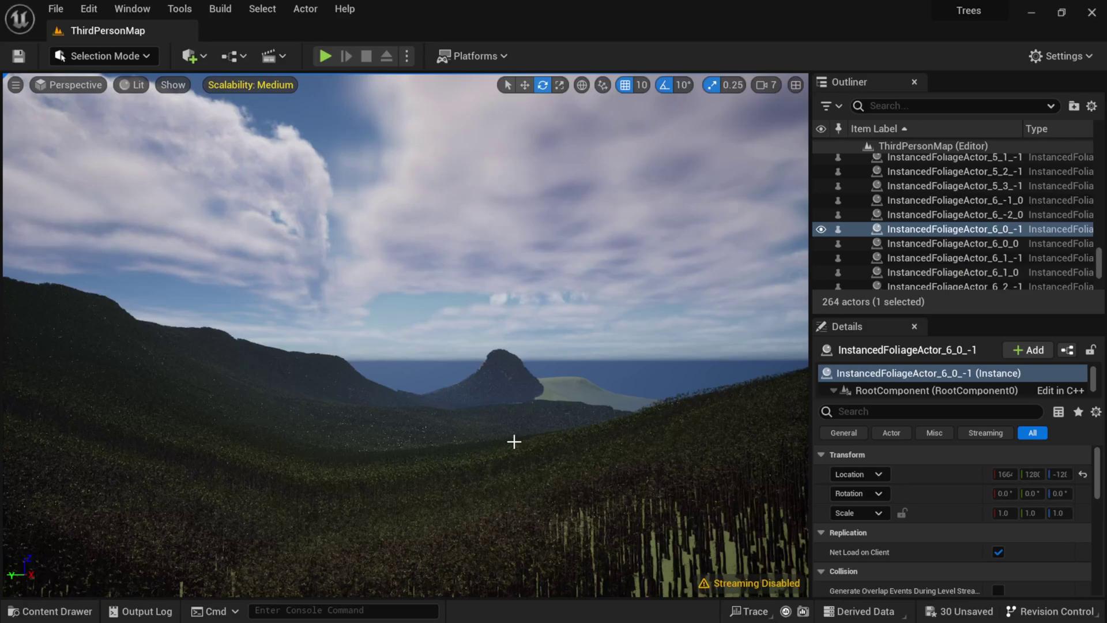
right_click_drag(514, 442, 280, 428)
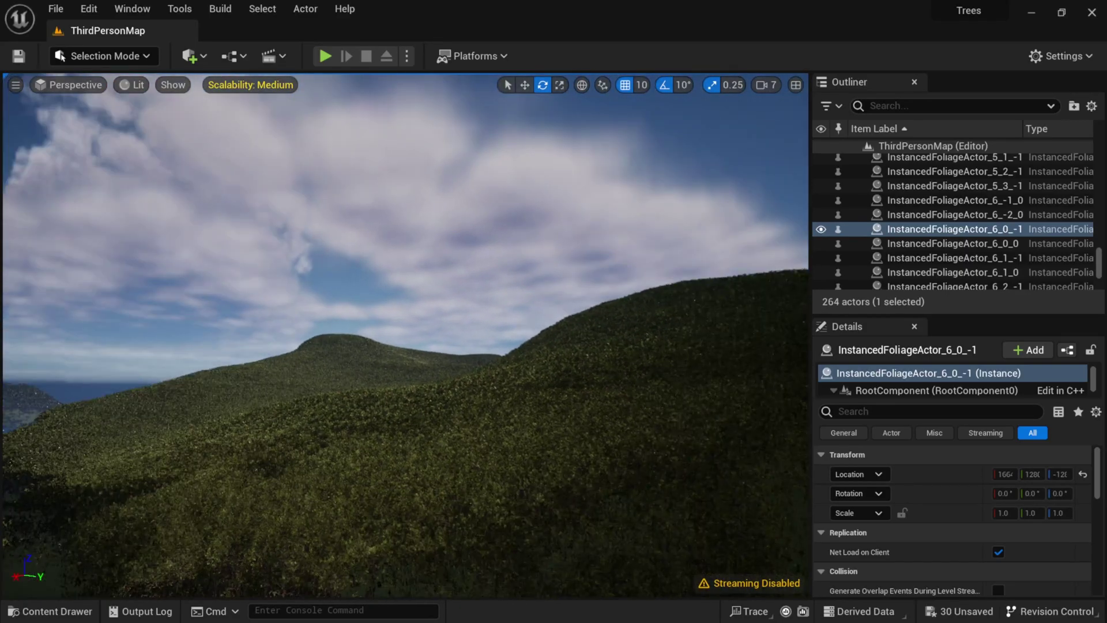
right_click_drag(405, 413, 456, 413)
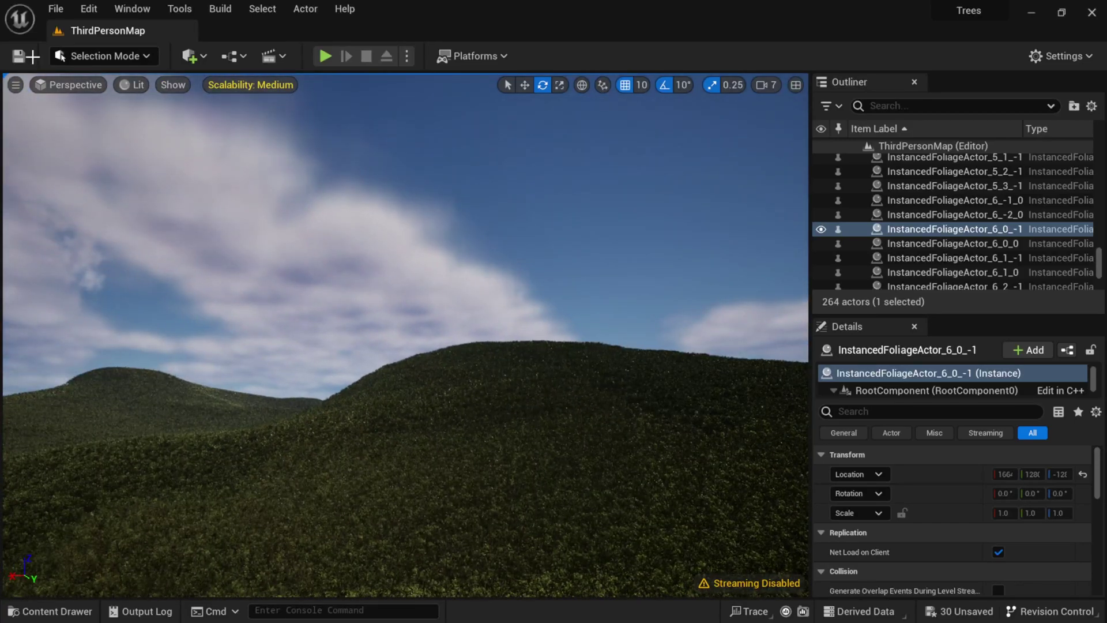
left_click(15, 85)
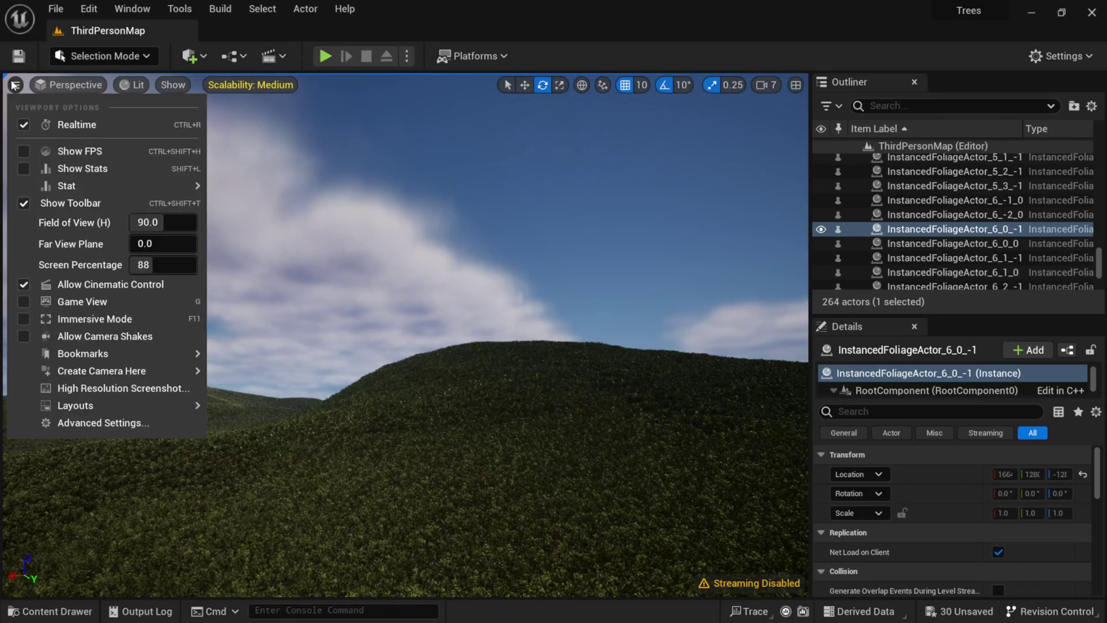
left_click(29, 152)
left_click(542, 8)
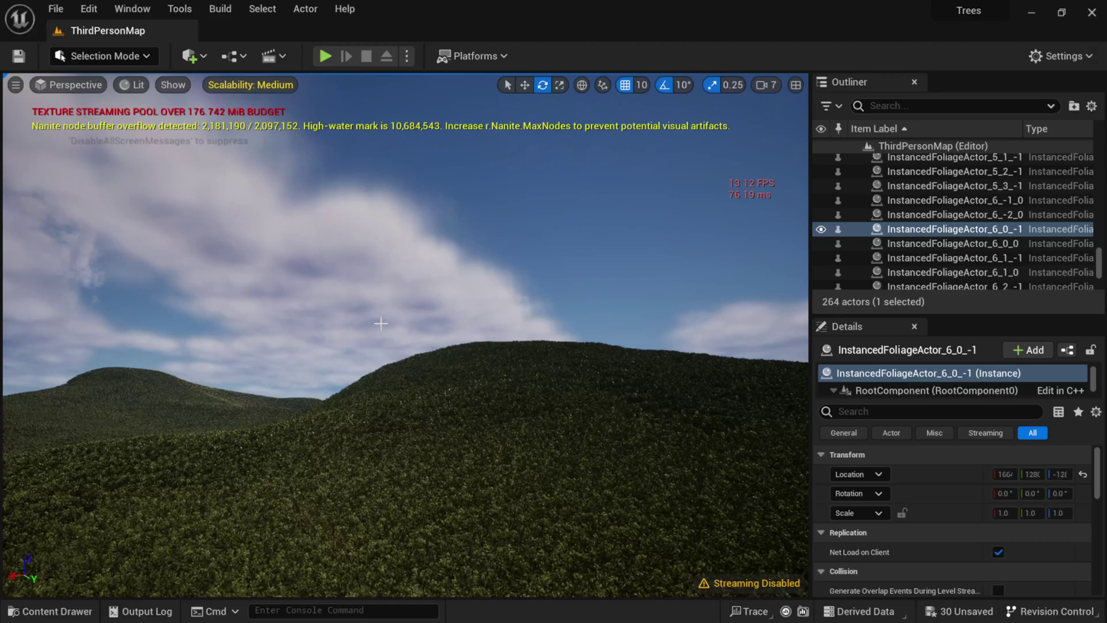
Run the console command r.Streaming.PoolSize 0 to remove the texture streaming pool limit
right_click_drag(405, 335, 648, 209)
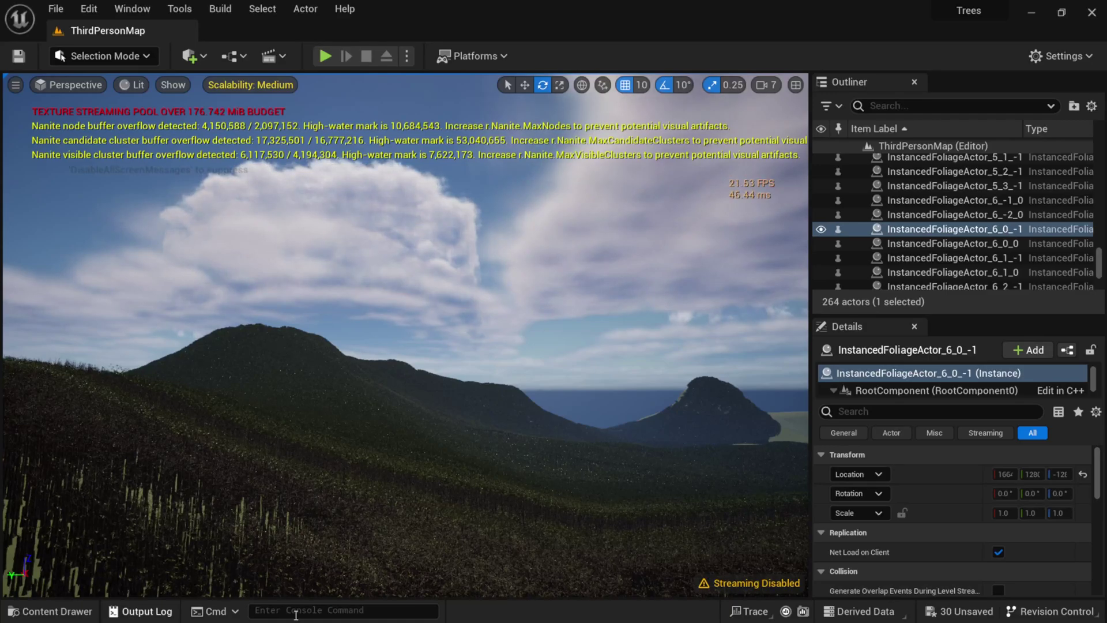
left_click(327, 612)
type("st")
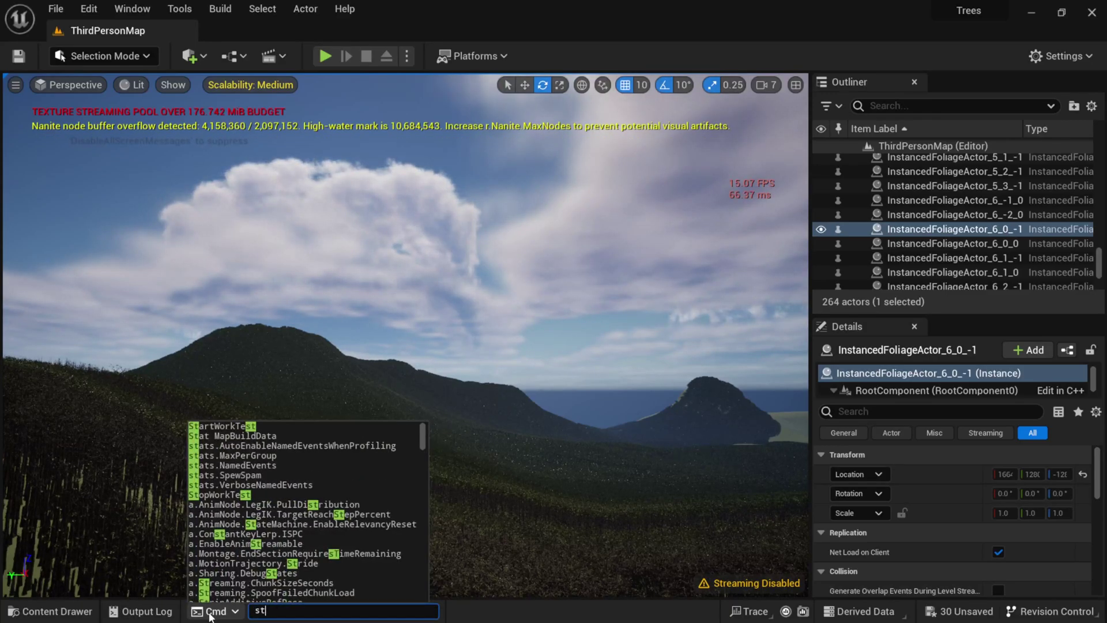
type("reaming.pool")
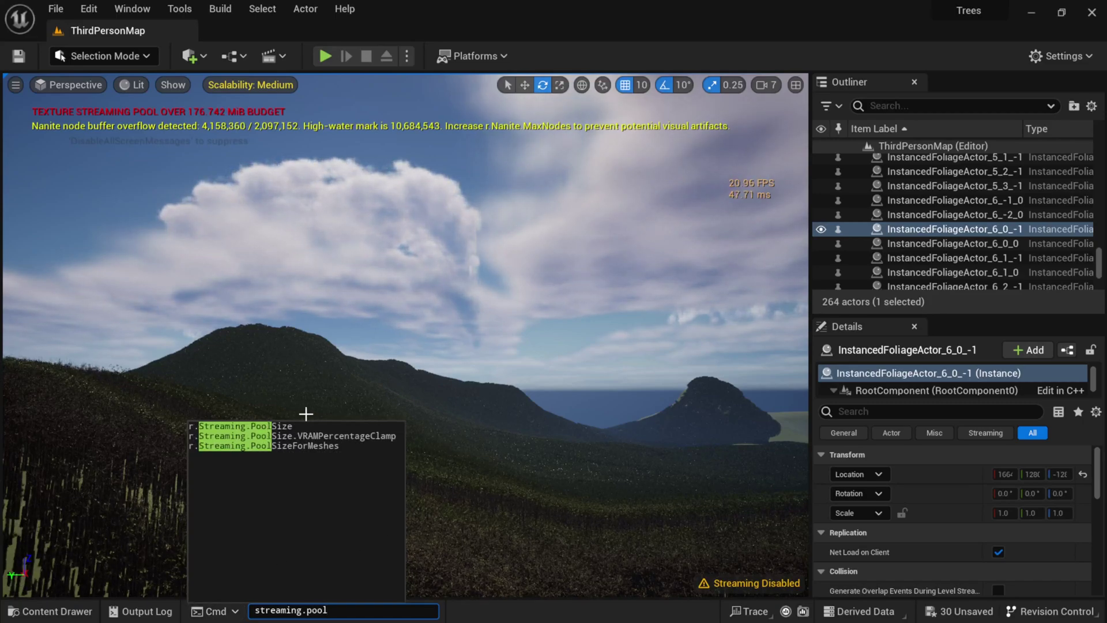
left_click(291, 428)
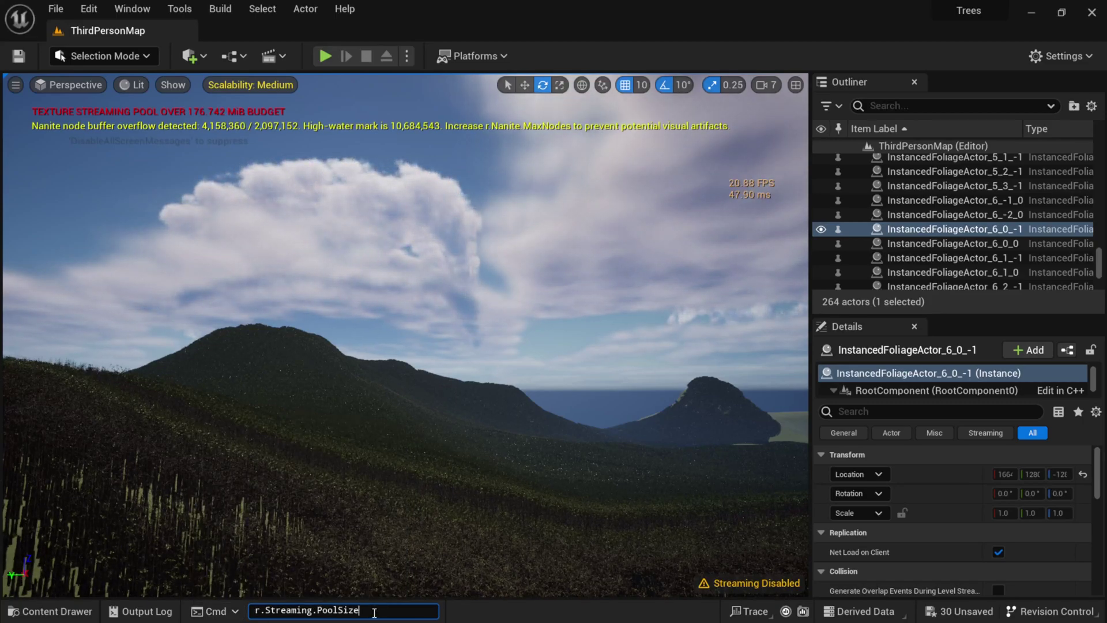
type("0")
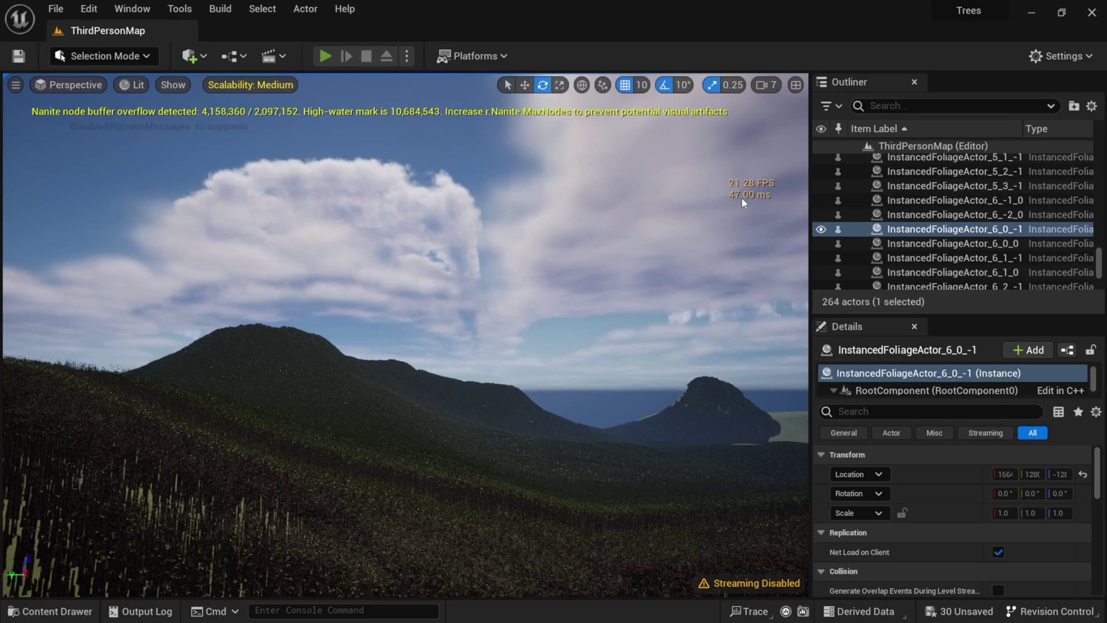
Play-test the level with the frame rate shown, walking the character deep between the tree trunks, and end the session
key("alt+p")
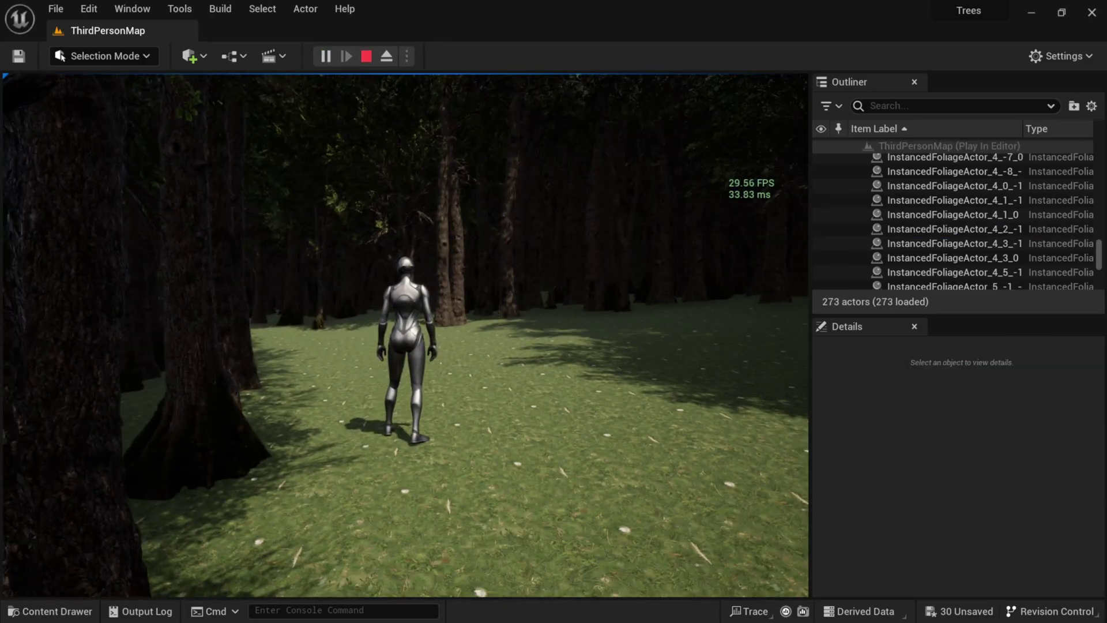
key("w")
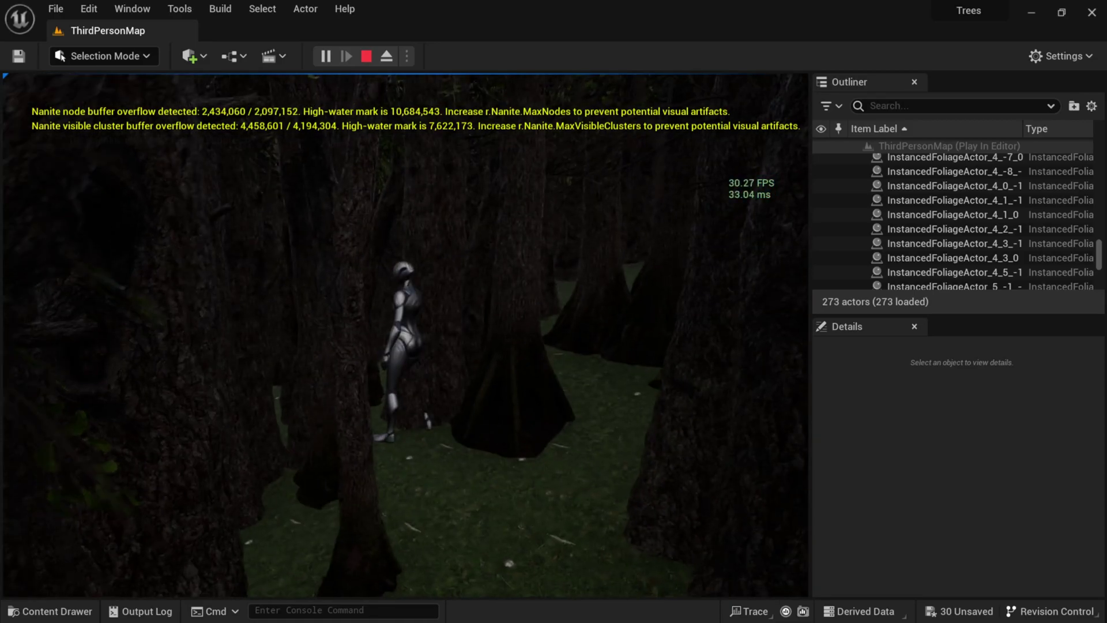
left_click(371, 56)
Fly the viewport camera over the forested hills and coast to examine the tree coverage and frame rate from above
key("w")
right_click_drag(519, 290, 520, 491)
right_click_drag(522, 271, 507, 286)
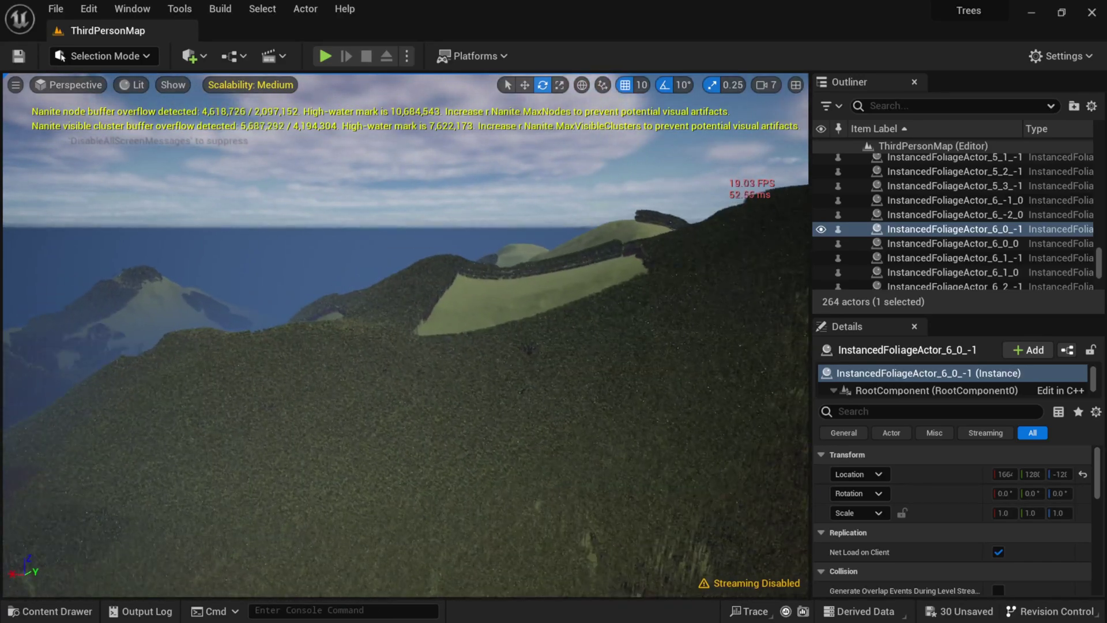
key("w")
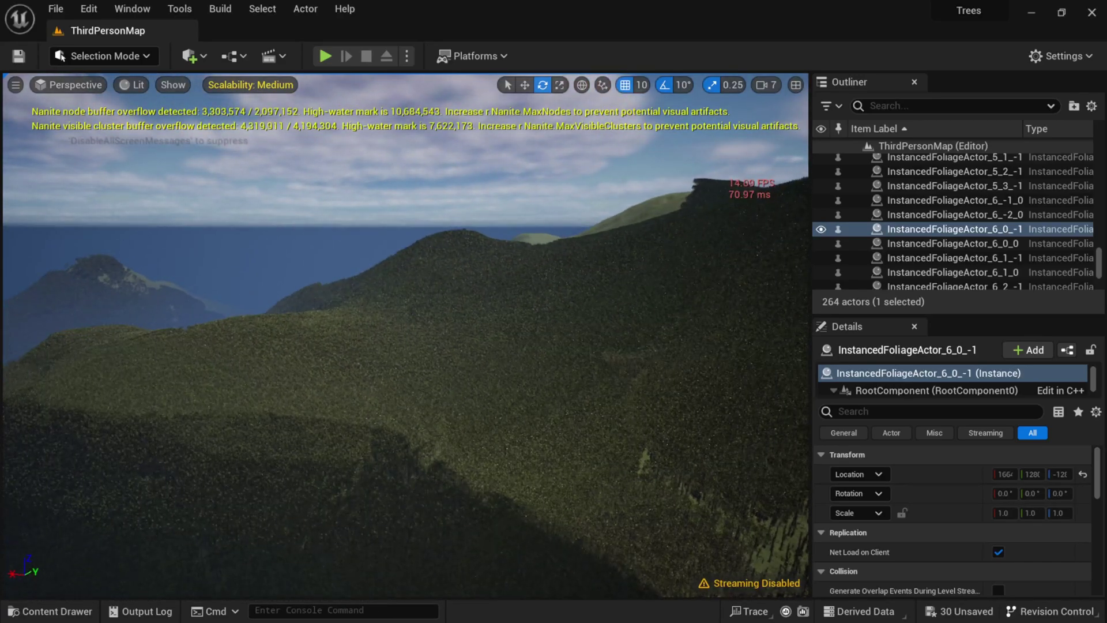
key("w")
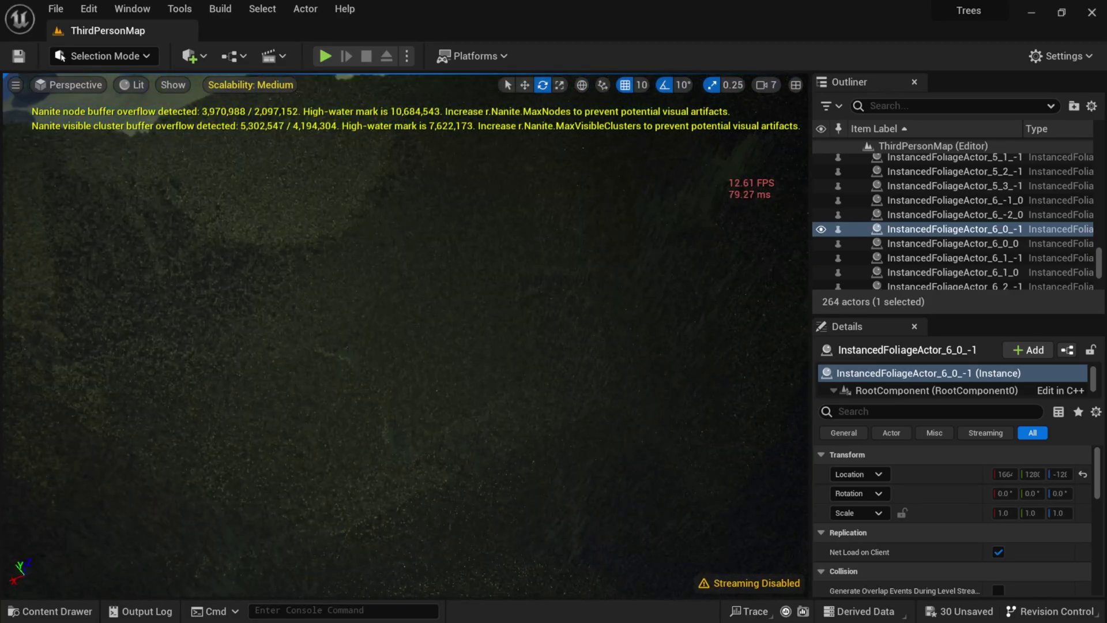